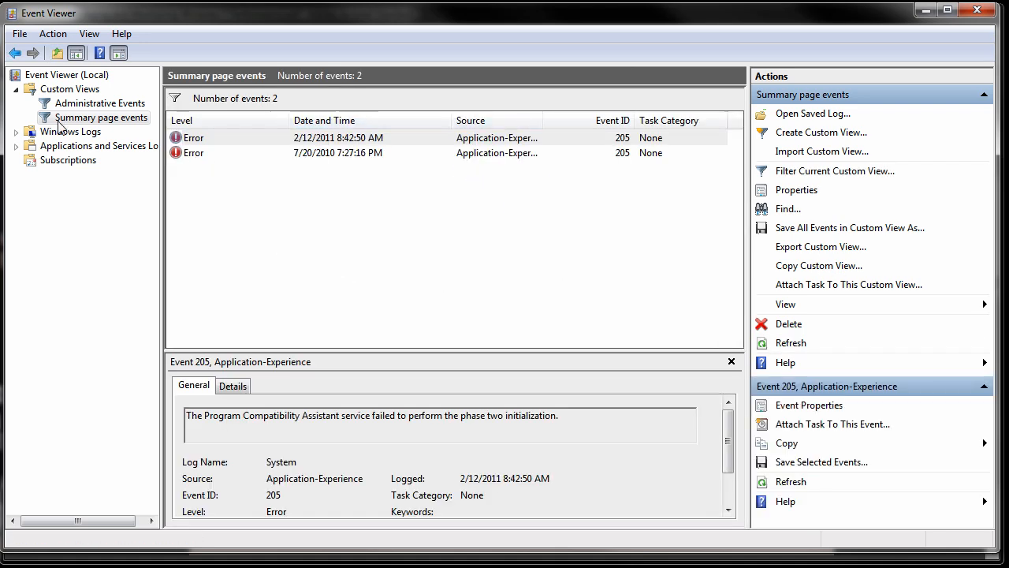
Expand Windows Logs in Event Viewer and view the Application Hang error from 12/14/2010 in the Application log.
left_click(15, 53)
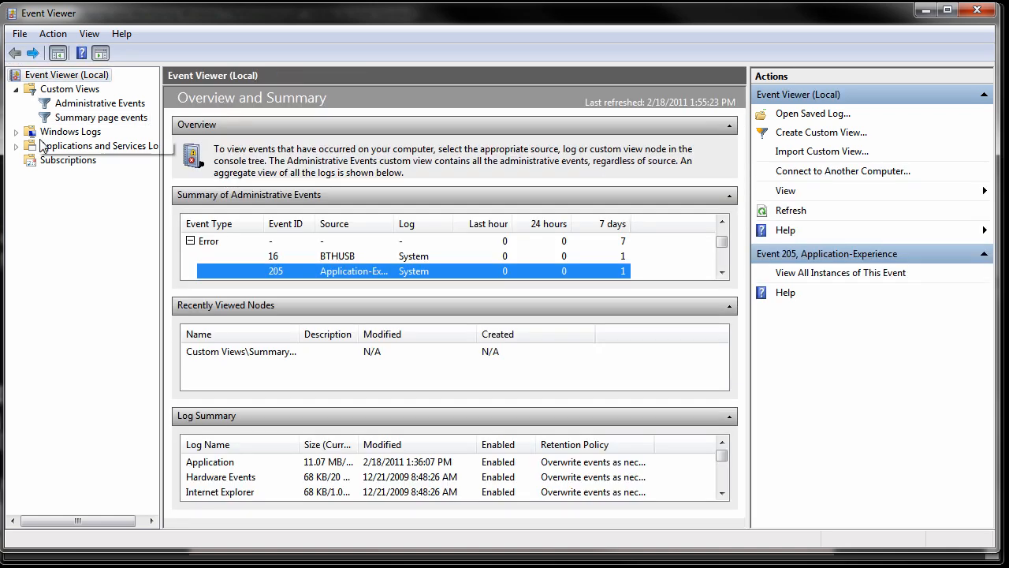
left_click(16, 132)
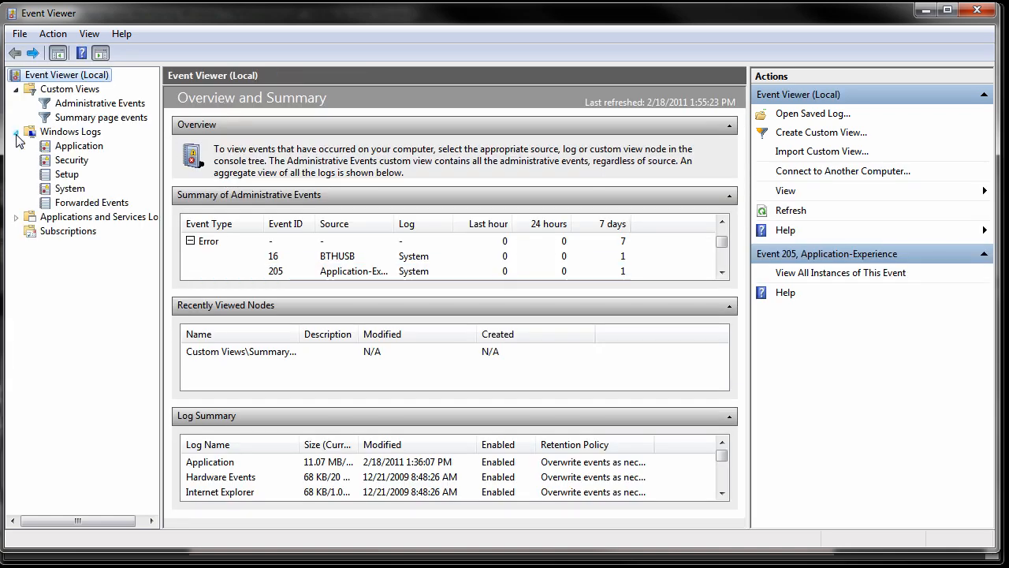
left_click(93, 149)
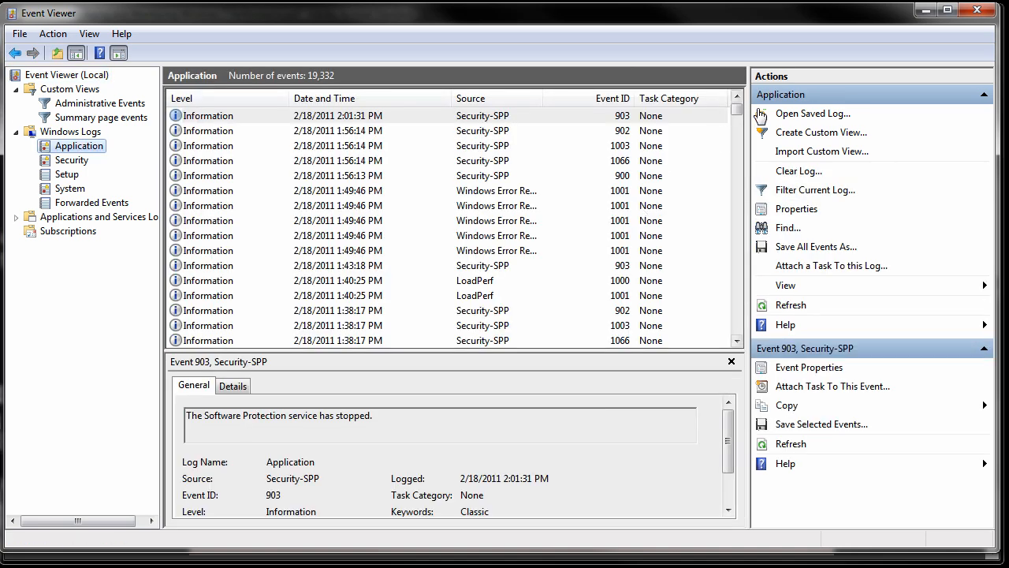
left_click_drag(739, 119, 745, 163)
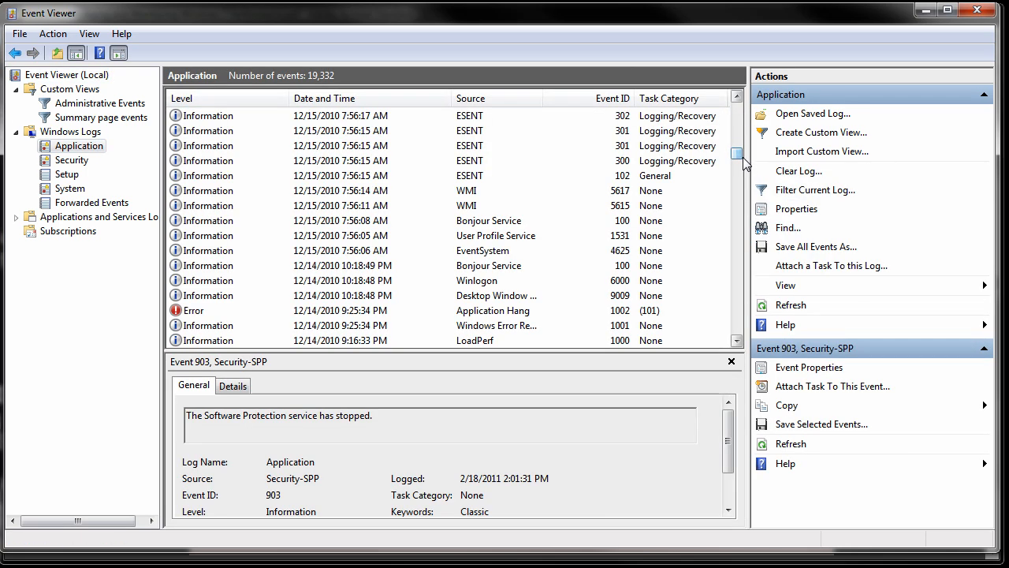
left_click(495, 315)
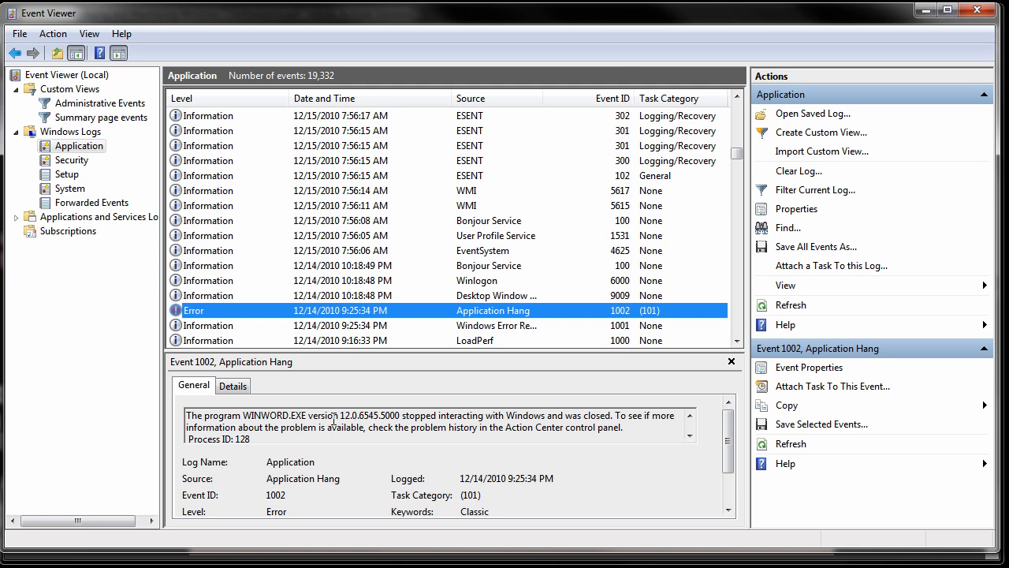
View the most recent Logon event in the Security log and browse the entries of the Setup log.
left_click(66, 162)
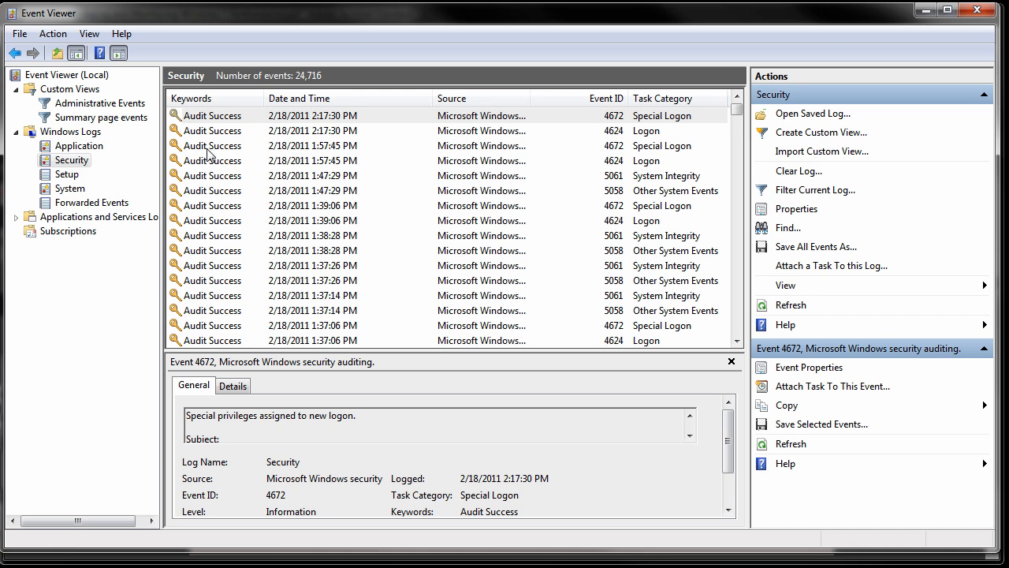
left_click(616, 133)
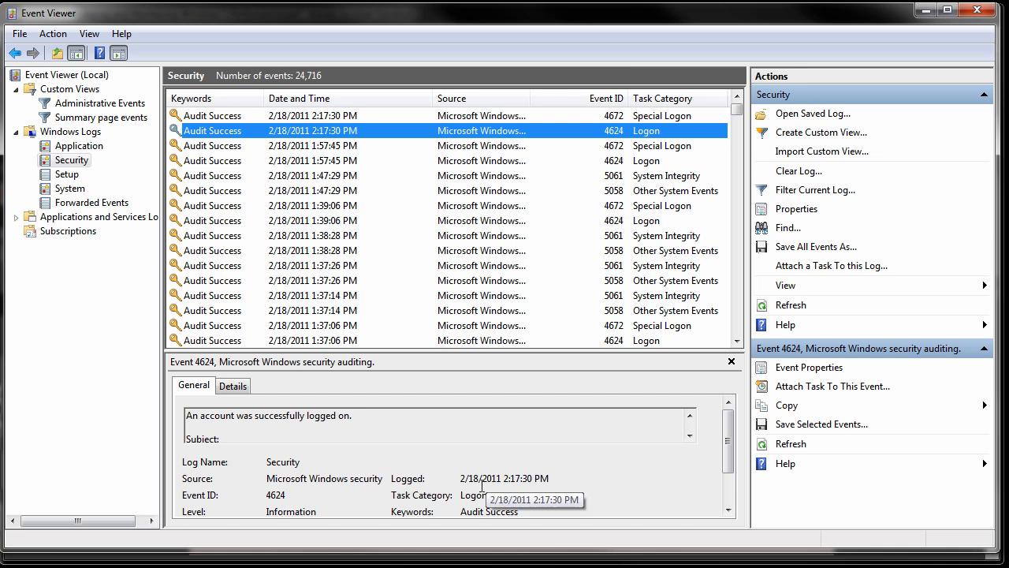
left_click(70, 174)
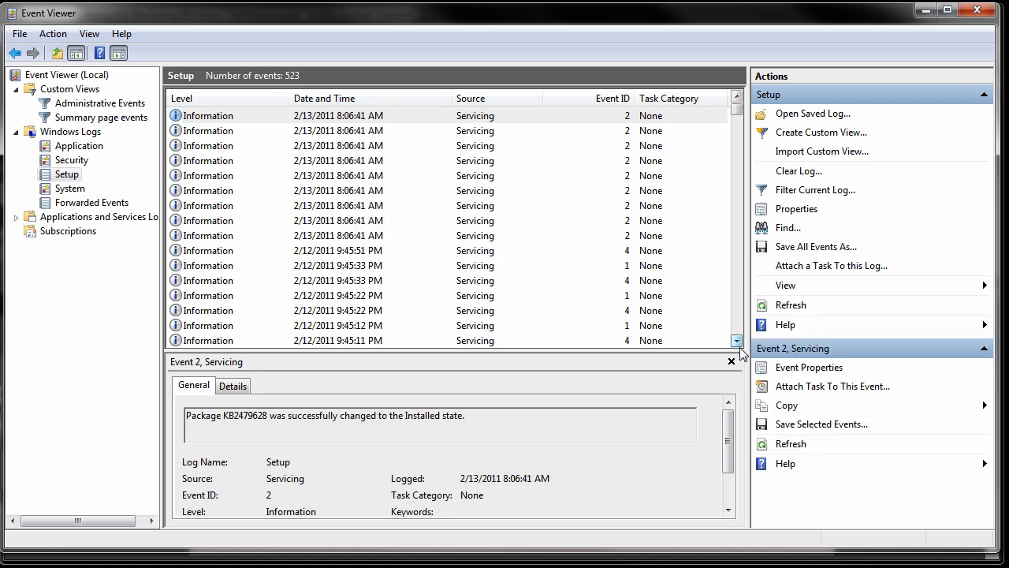
left_click(737, 341)
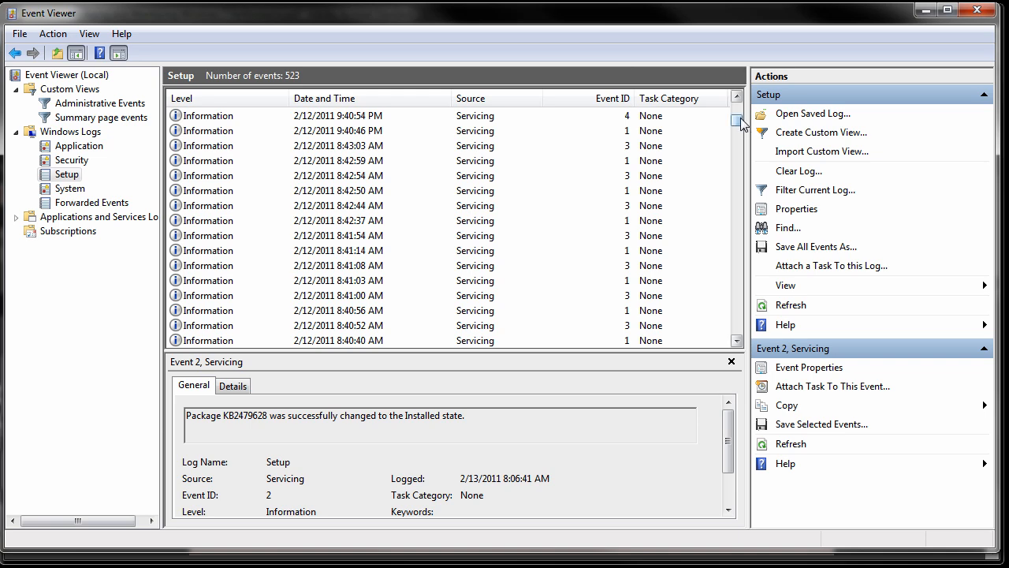
left_click_drag(741, 124, 737, 97)
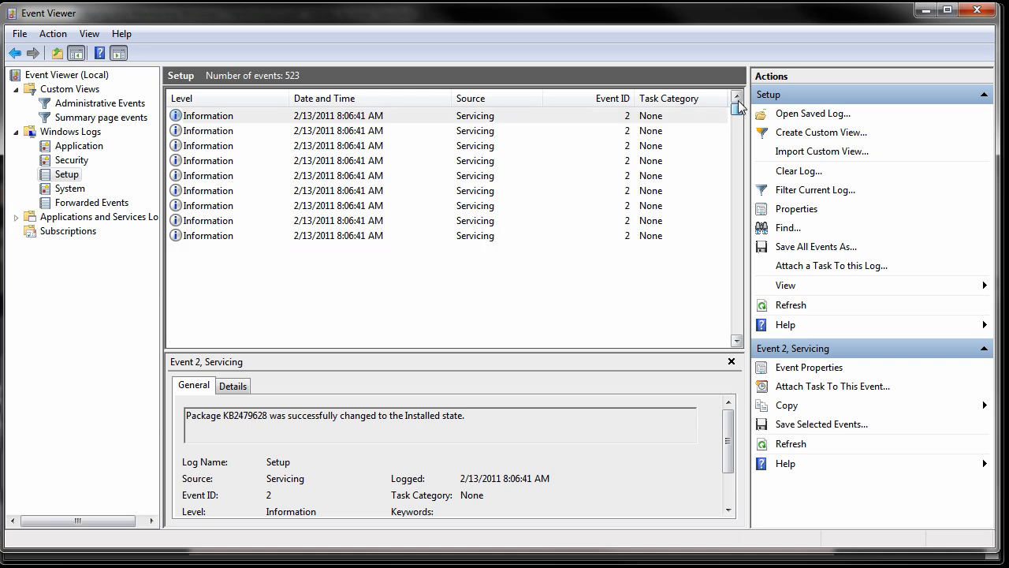
View the Kernel-PnP warning from 2/6/2011 in the System log and sort the log's events by level.
left_click(70, 189)
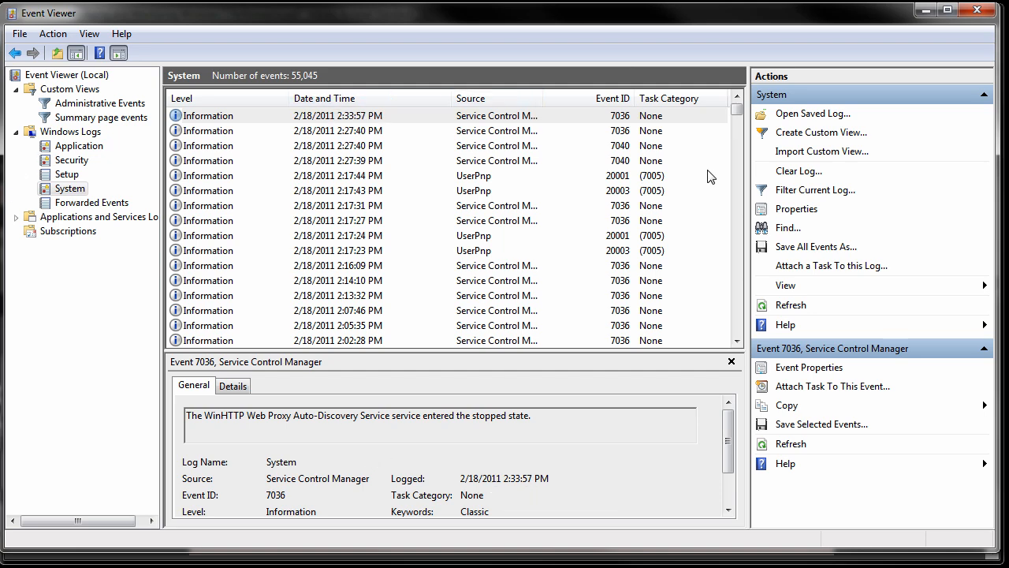
left_click_drag(737, 114, 738, 124)
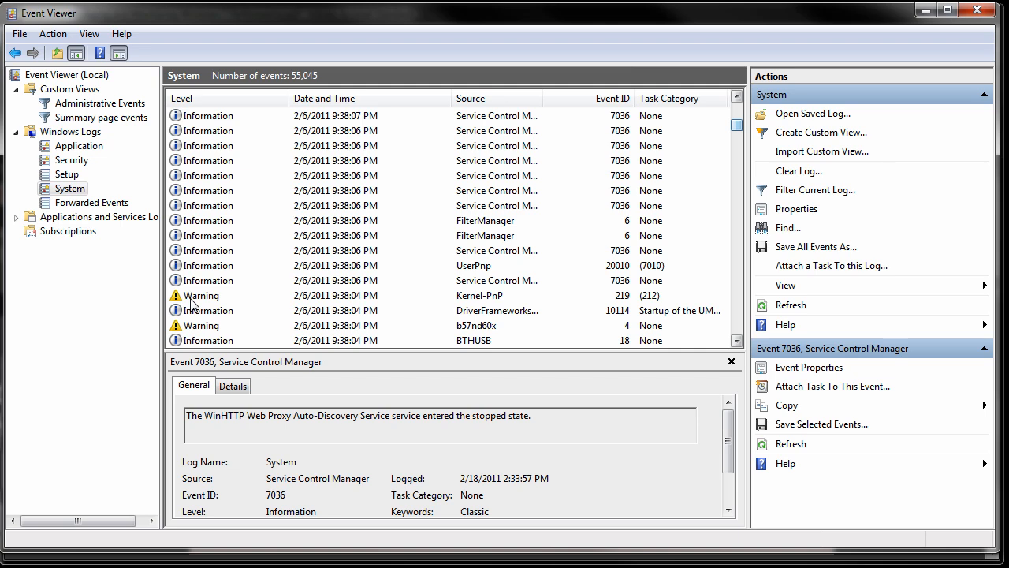
left_click(192, 297)
scroll(191, 304, "down", 15)
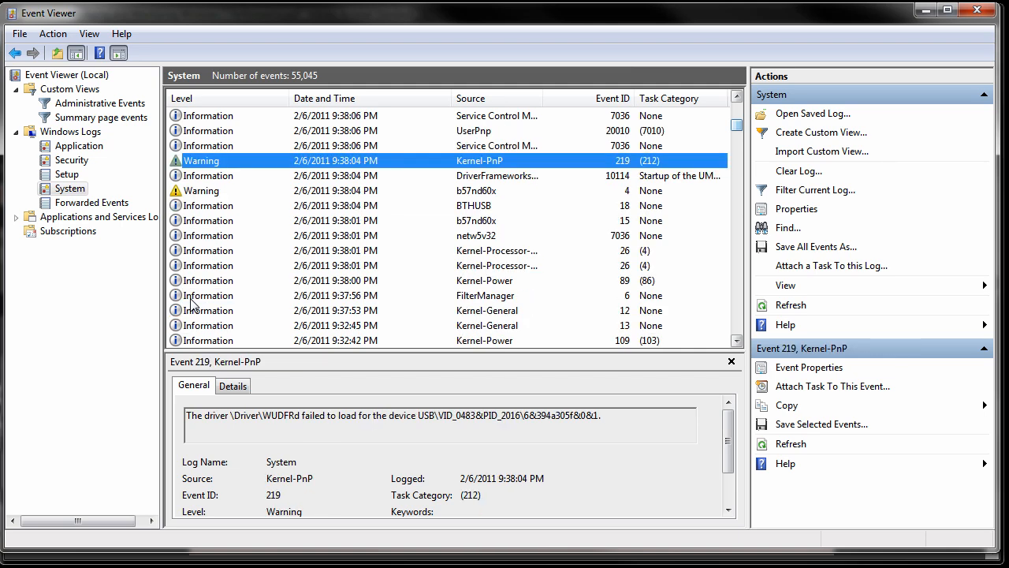
left_click(224, 96)
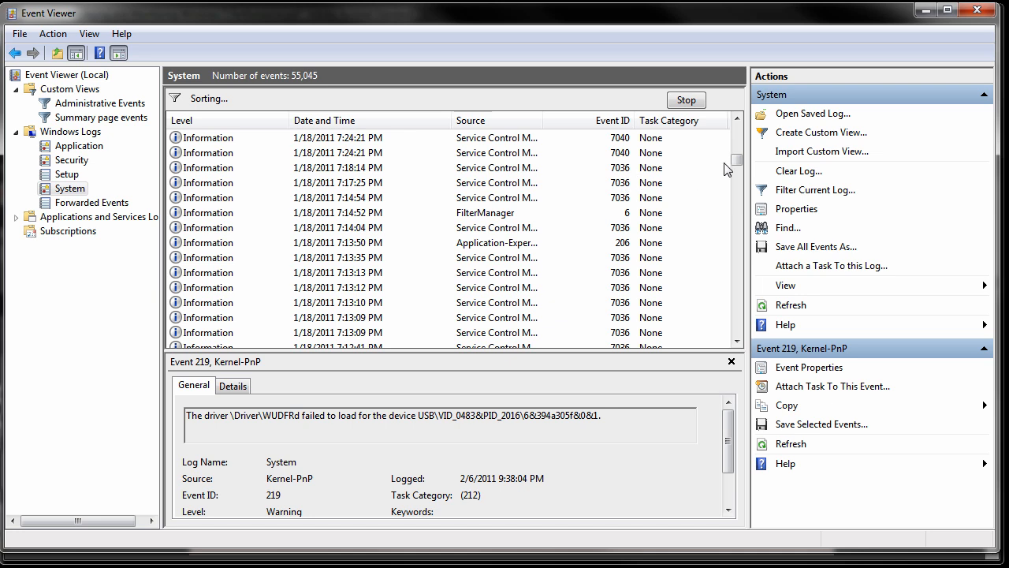
left_click_drag(736, 161, 737, 126)
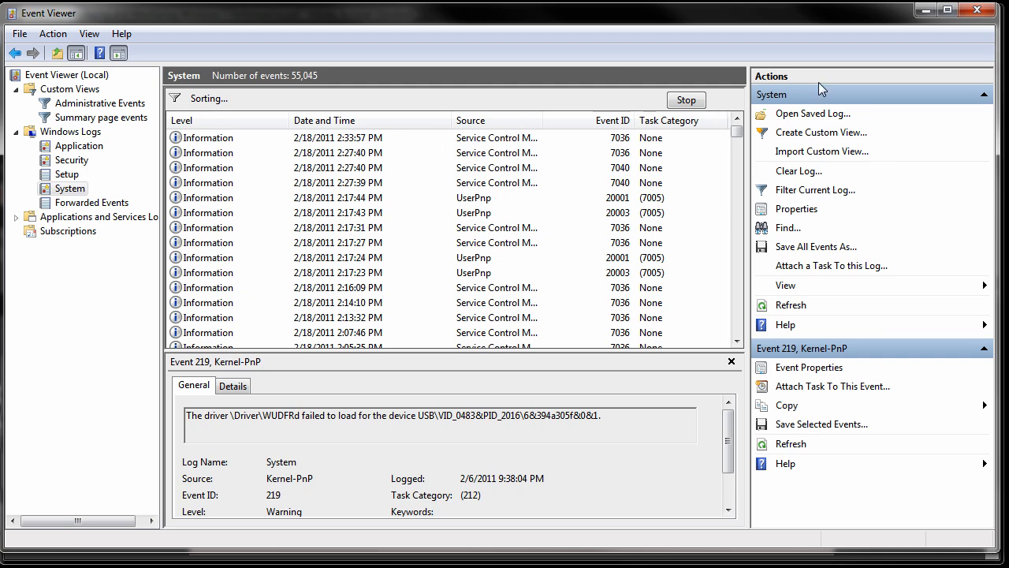
Minimize Event Viewer and advance the Lesson 8 PDF in Adobe Acrobat from page 17 to page 20.
left_click(925, 10)
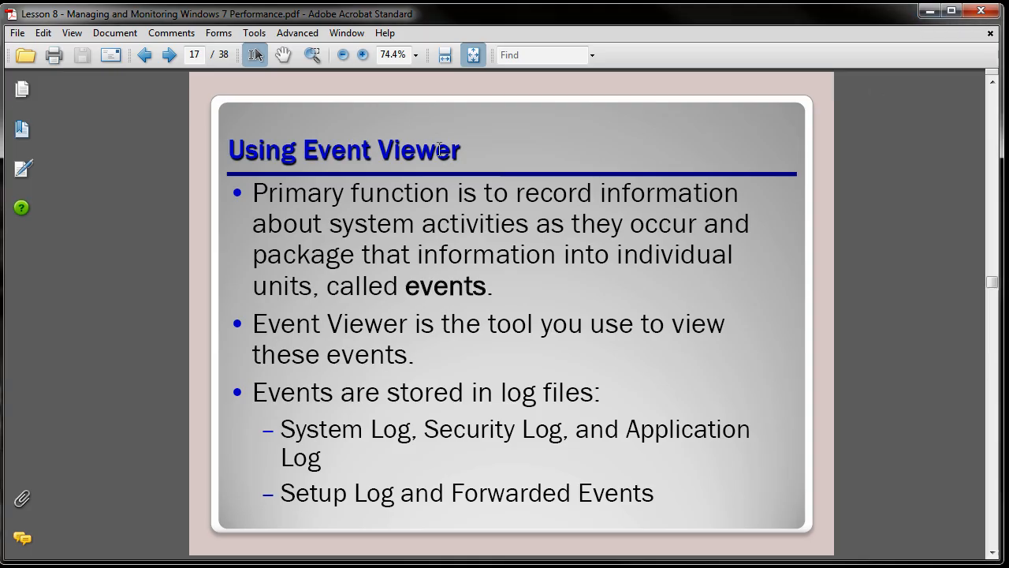
left_click(169, 57)
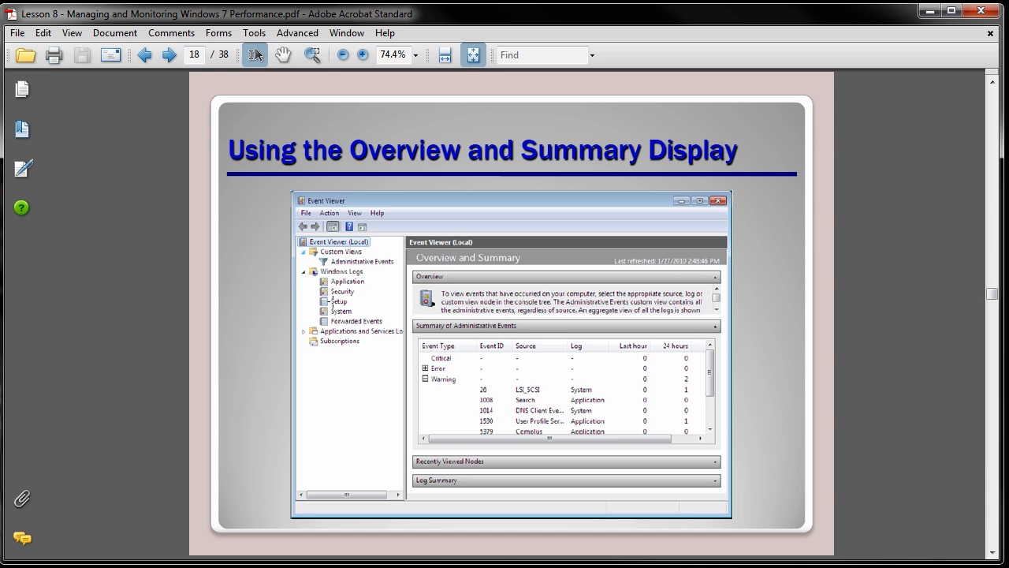
left_click(169, 55)
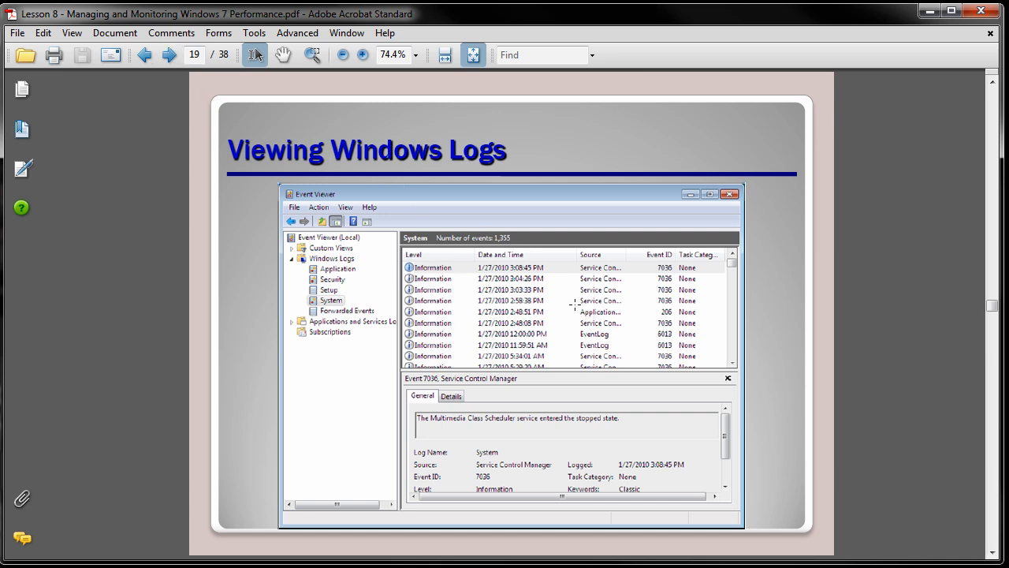
left_click(169, 57)
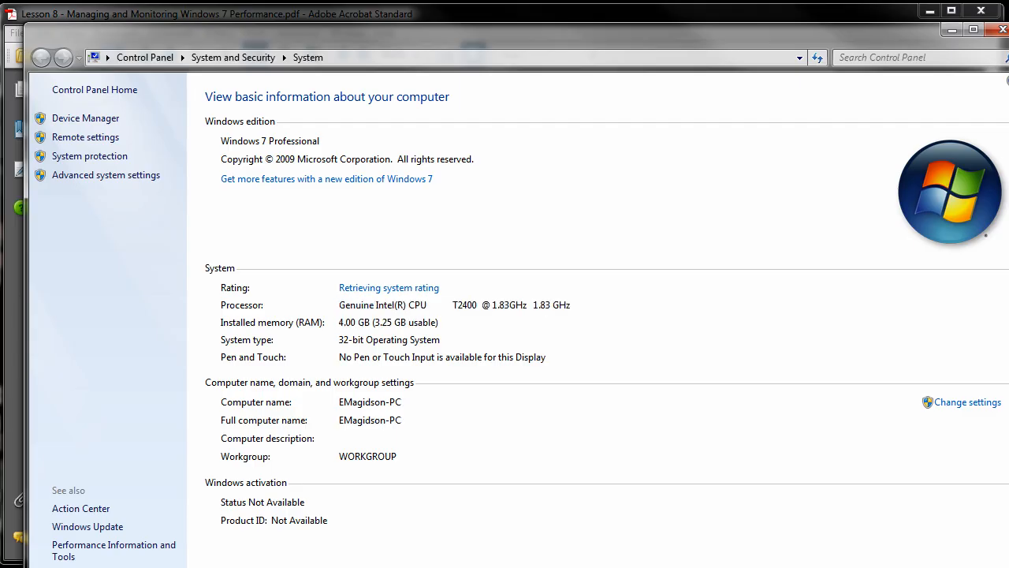
View the Windows Experience Index subscores from the System window and close the window.
left_click_drag(733, 31, 717, 16)
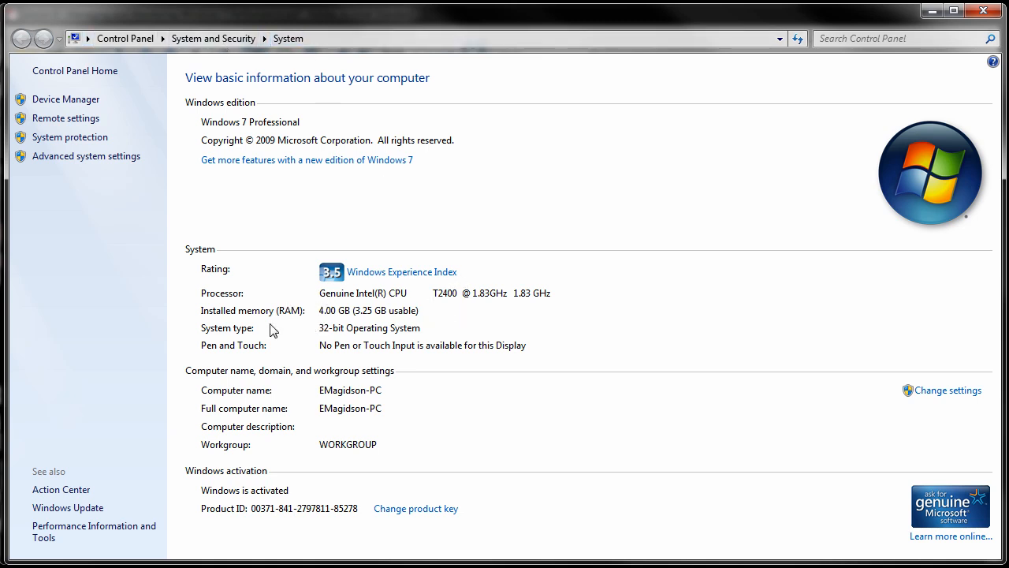
left_click(373, 280)
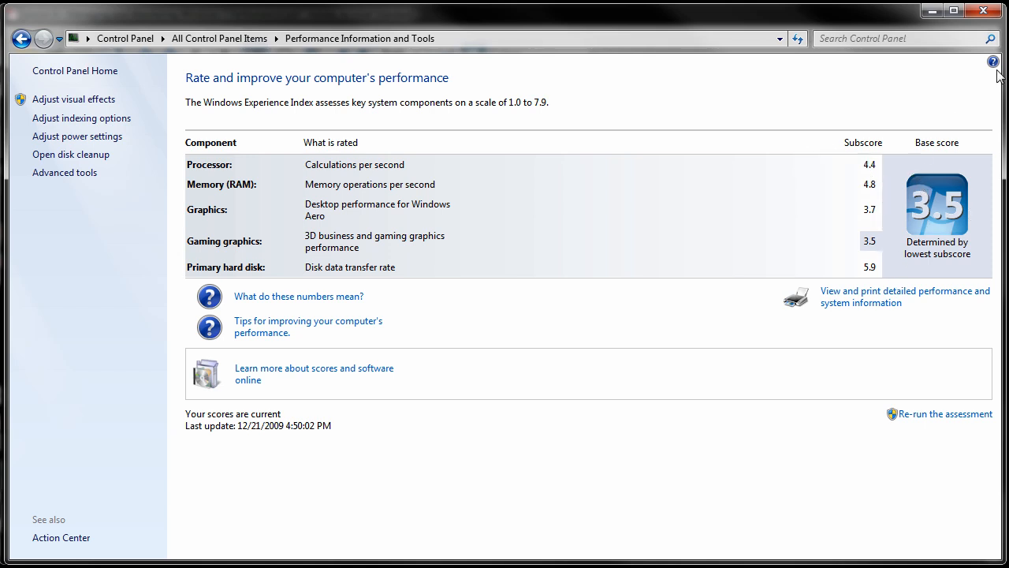
left_click(982, 11)
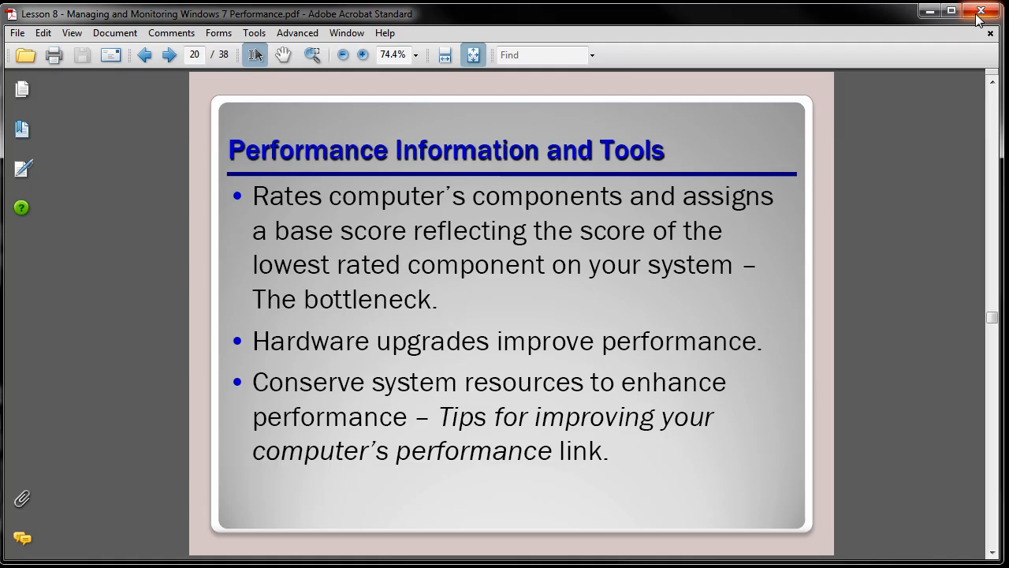
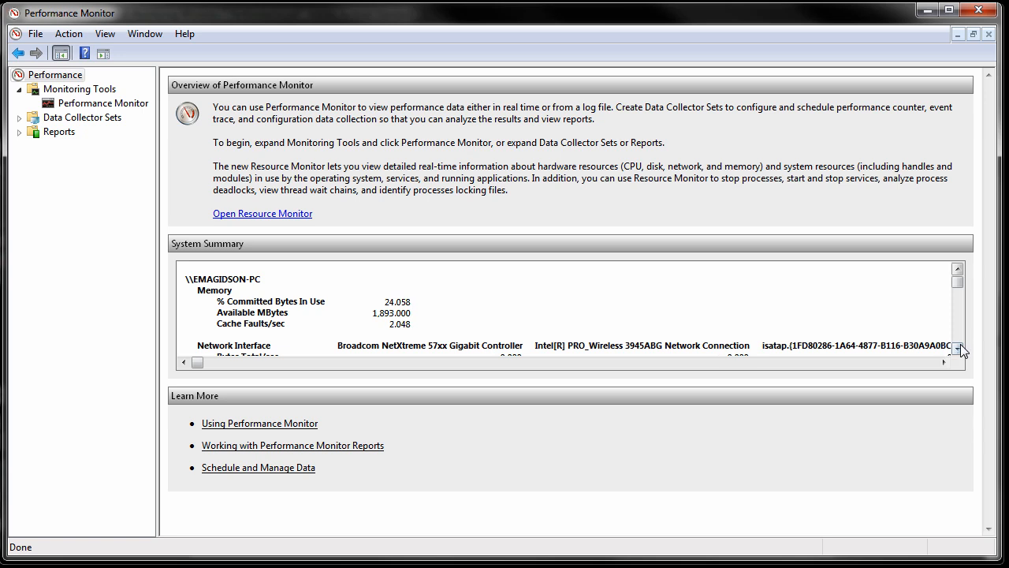
Examine the physical disk and processor figures in the System Summary of Performance Monitor.
left_click(958, 348)
left_click(959, 346)
left_click(959, 346)
left_click(959, 346)
left_click(959, 346)
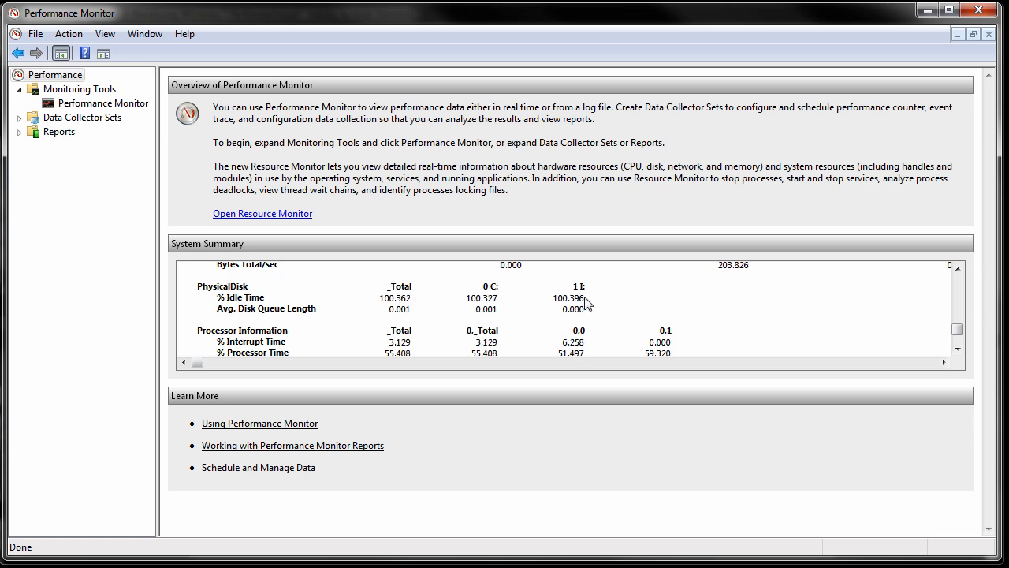
left_click(957, 348)
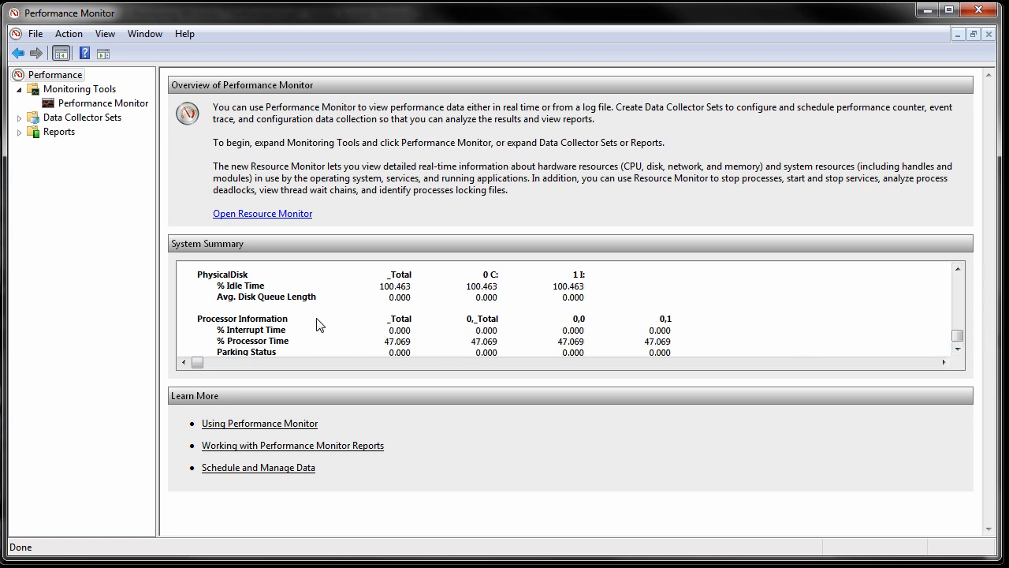
Show the live Performance Monitor graph and add the Memory counter Available MBytes from the local computer.
left_click(100, 104)
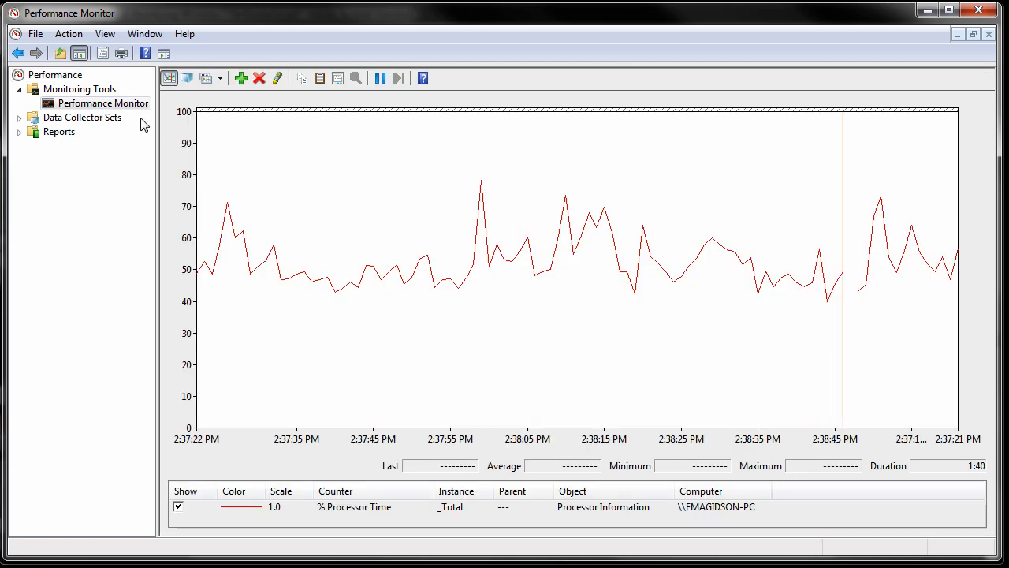
right_click(373, 522)
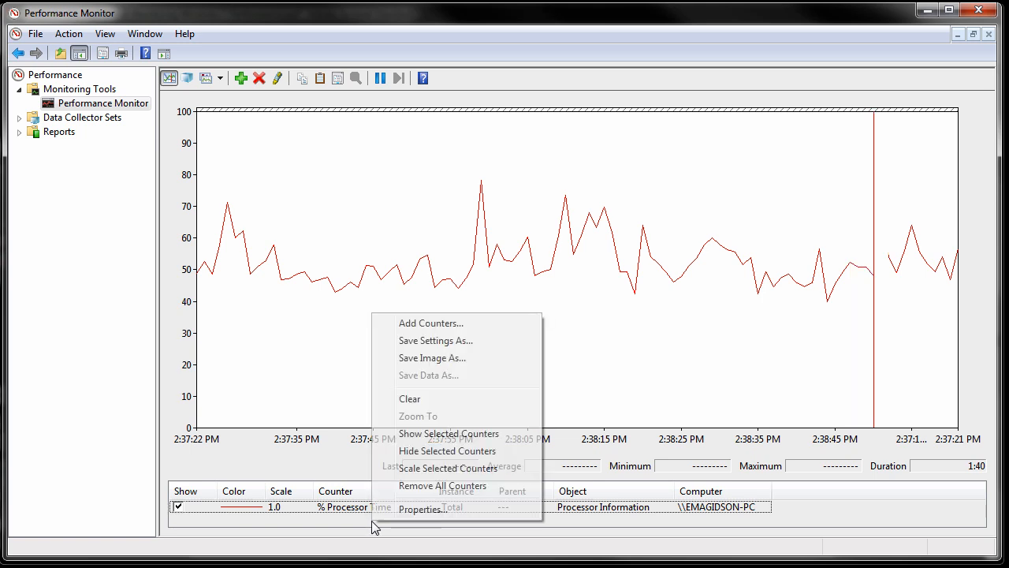
left_click(454, 325)
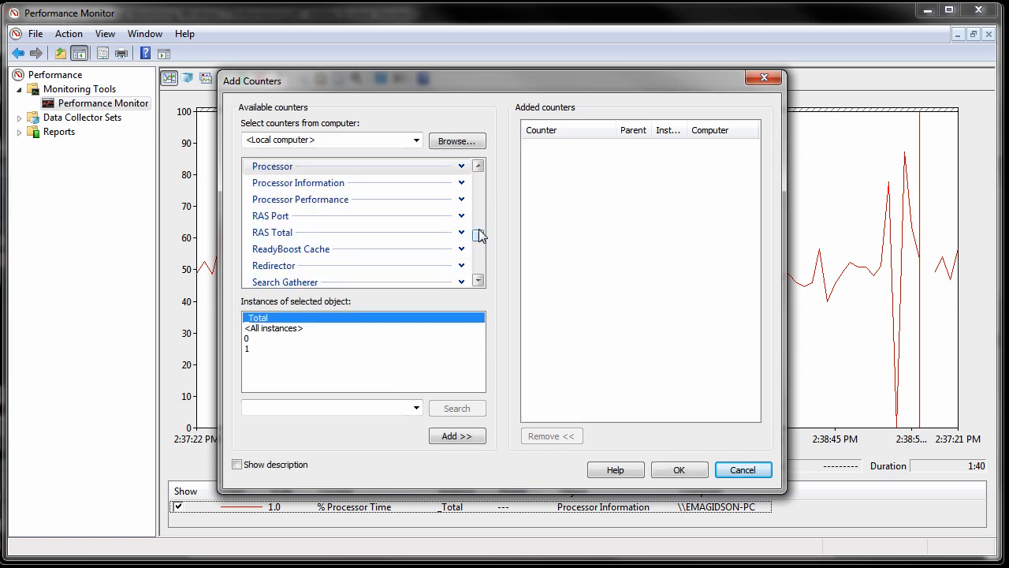
left_click_drag(480, 246, 480, 237)
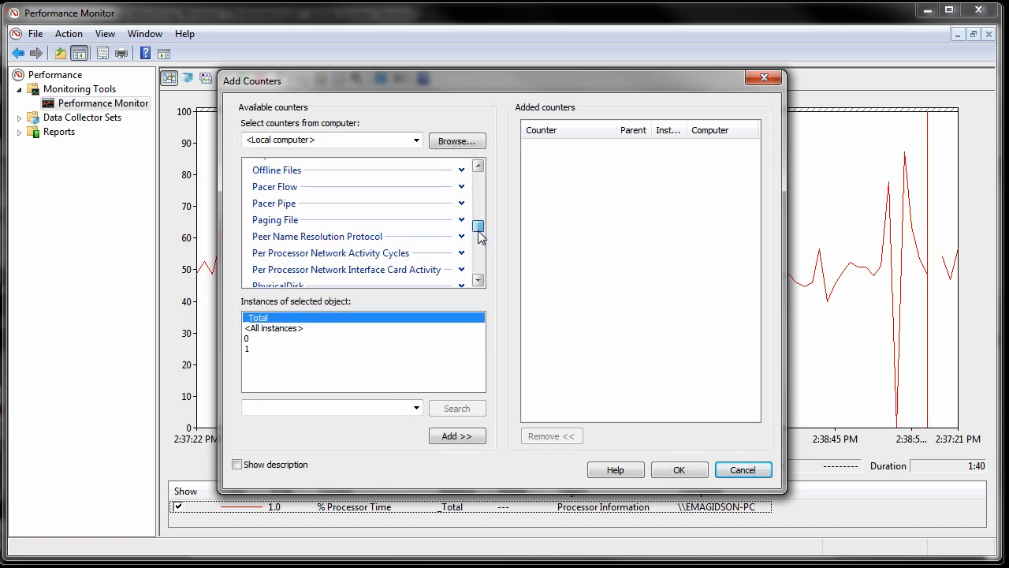
left_click(478, 165)
left_click(479, 167)
left_click(479, 167)
left_click(461, 188)
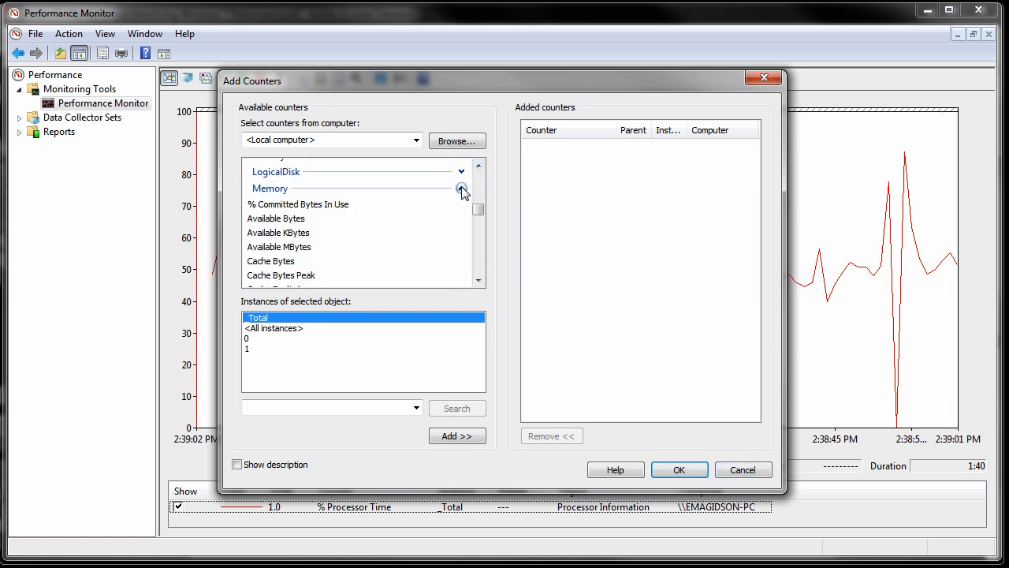
left_click(282, 248)
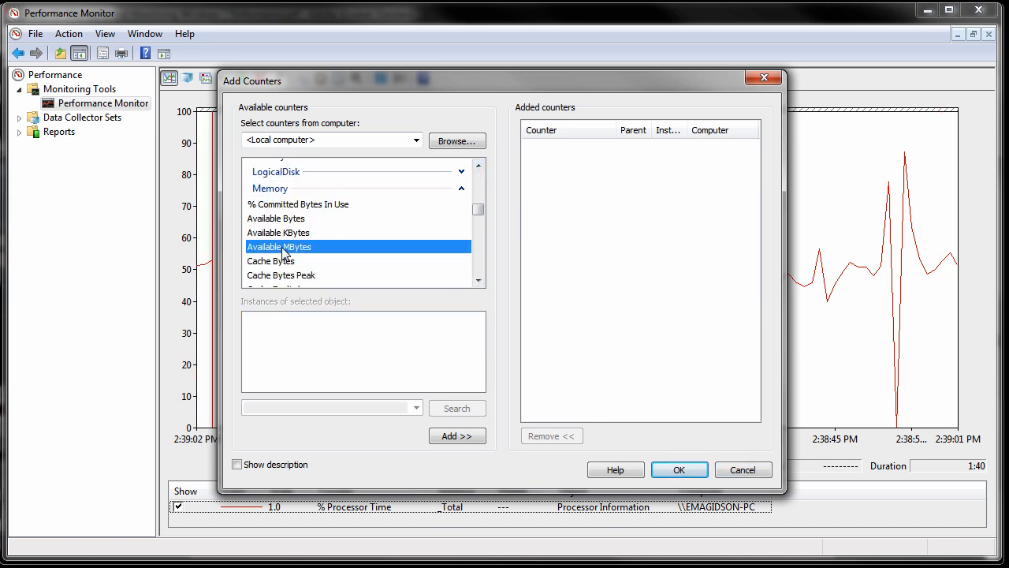
left_click(465, 442)
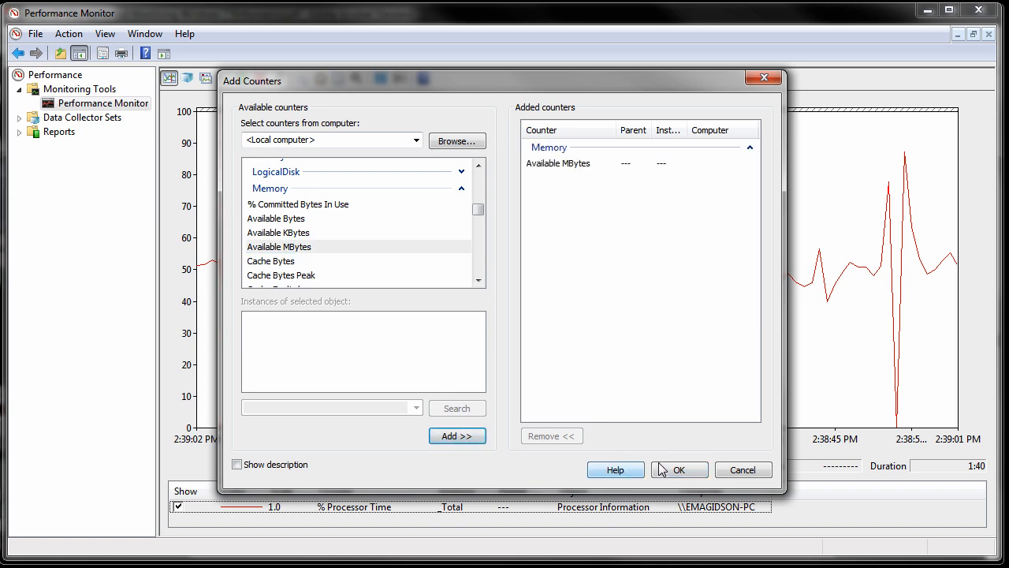
left_click(681, 471)
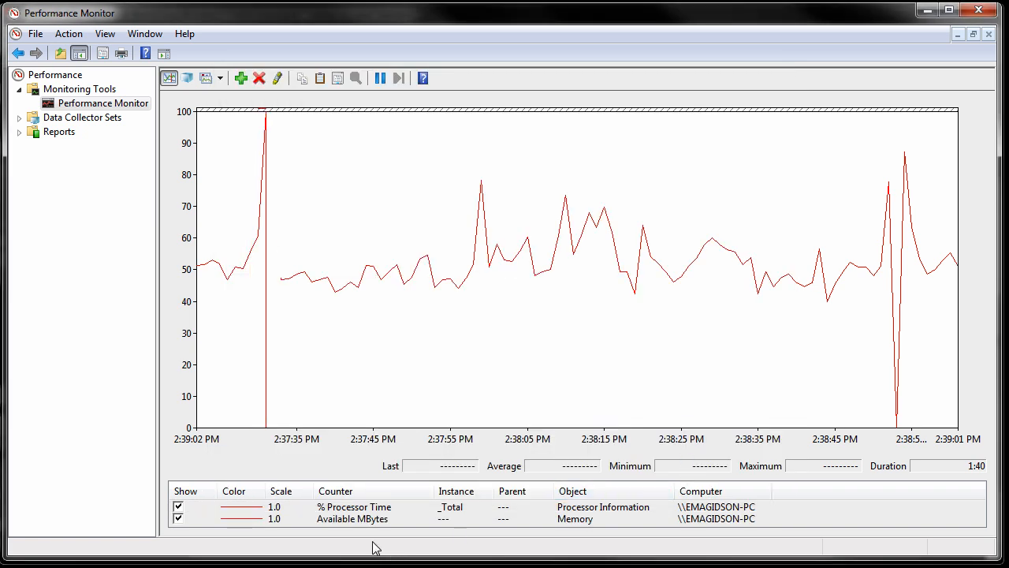
Change the graph line color of the Available MBytes counter to green.
right_click(245, 519)
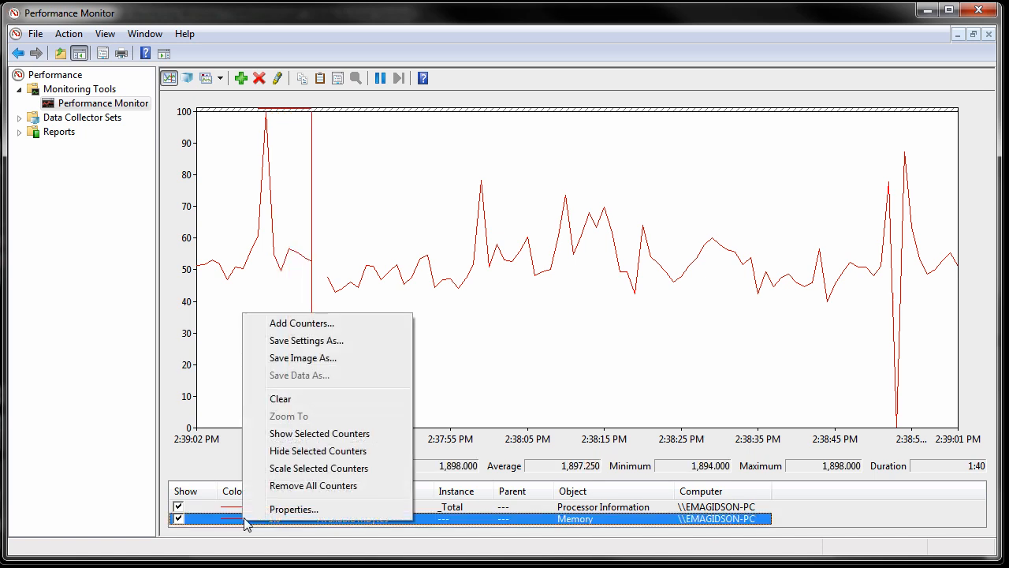
left_click(230, 525)
double_click(231, 526)
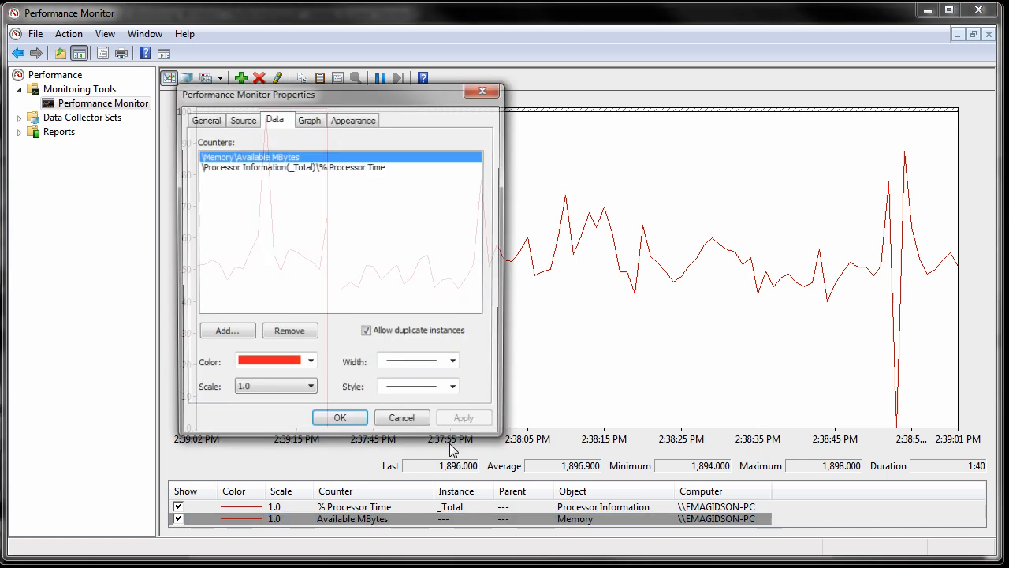
left_click(311, 365)
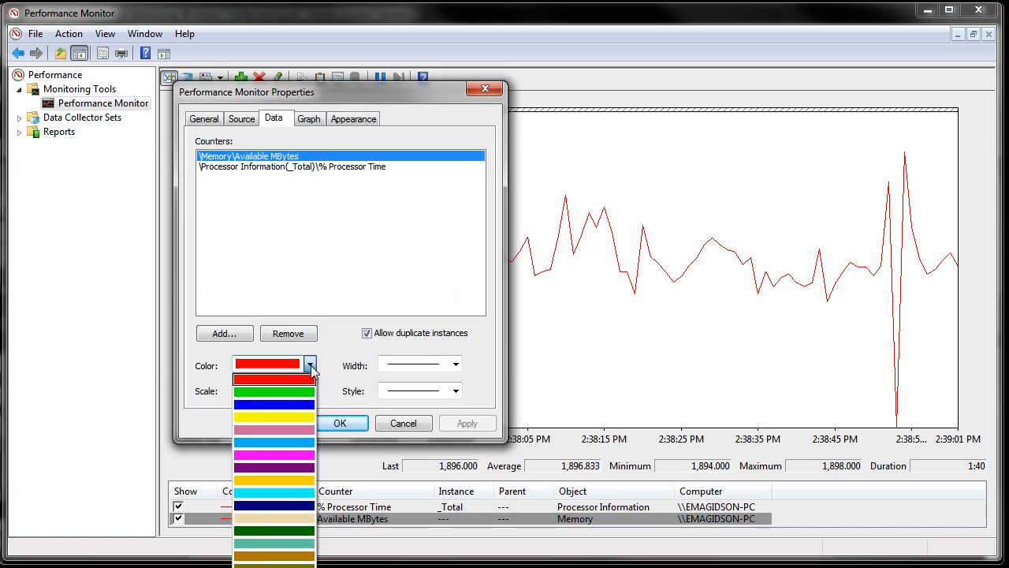
left_click(306, 391)
left_click(340, 423)
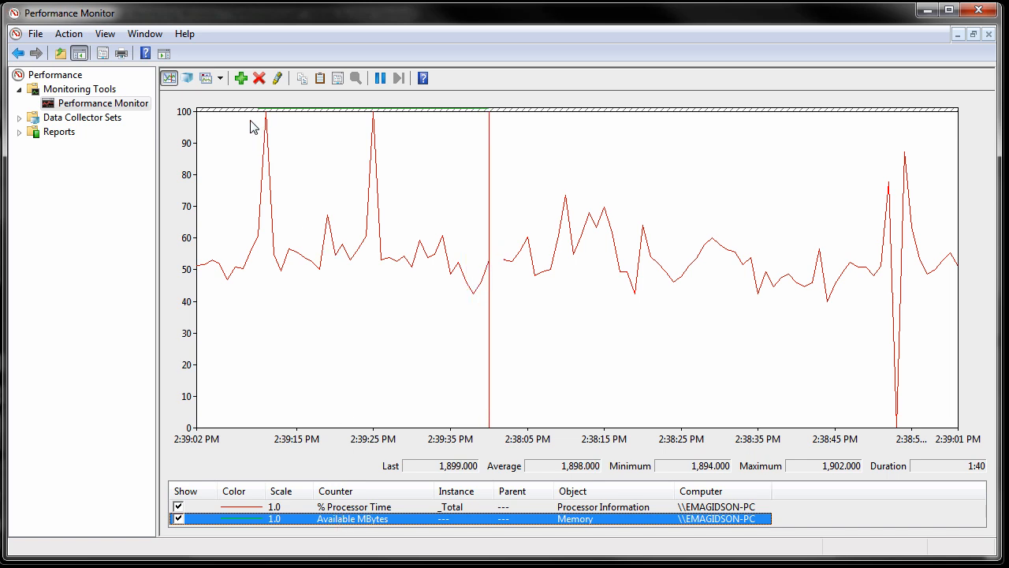
right_click(371, 520)
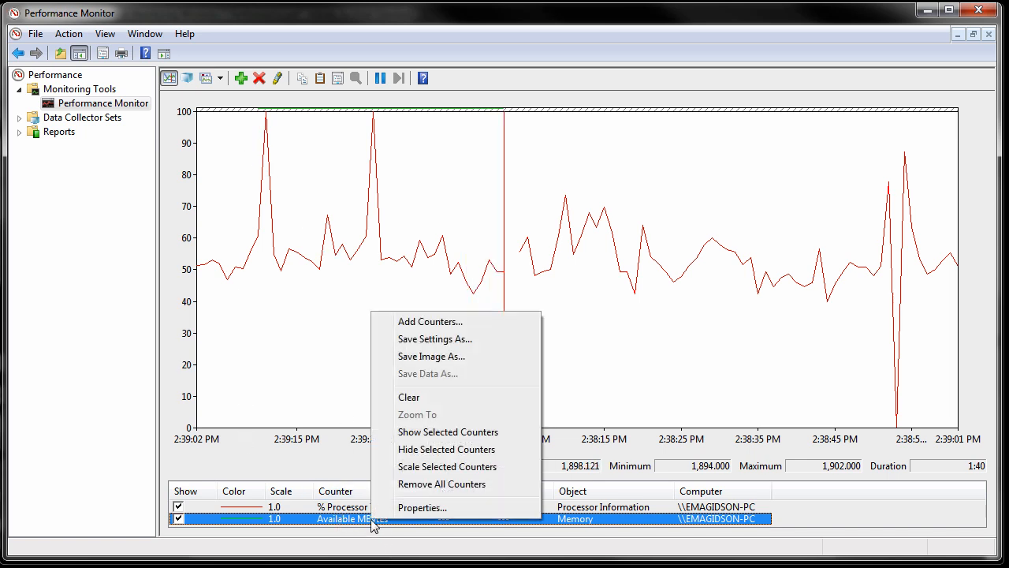
left_click(449, 324)
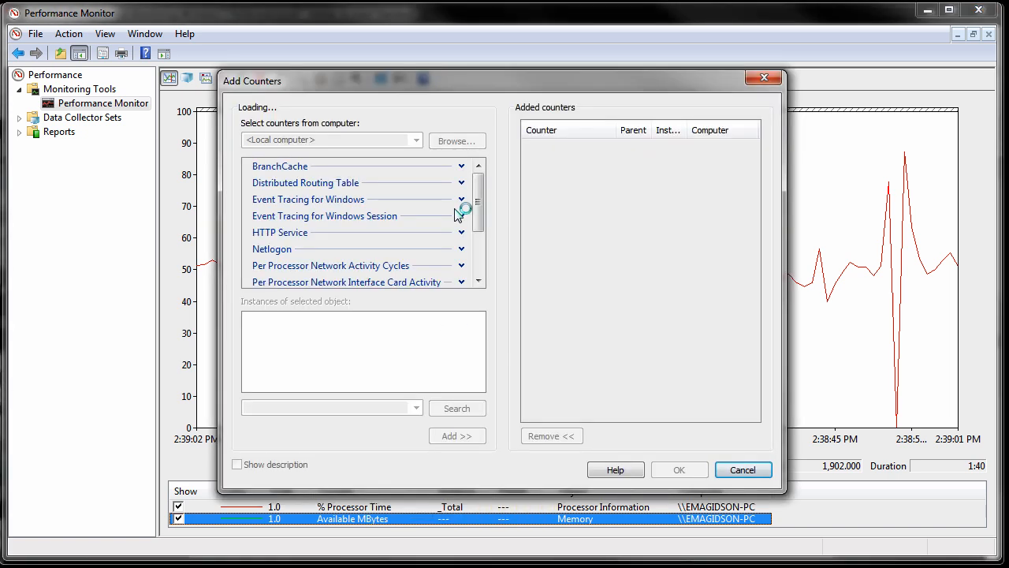
left_click(764, 78)
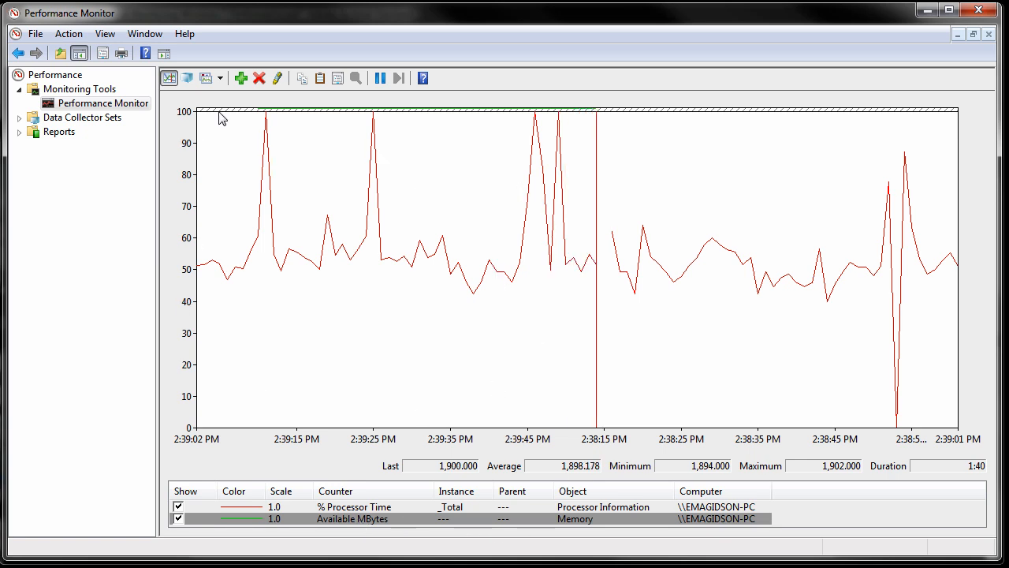
Browse the counter categories available on the local computer from .NET CLR Data to WSMan Quota Statistics, without adding any.
mouse_move(265, 117)
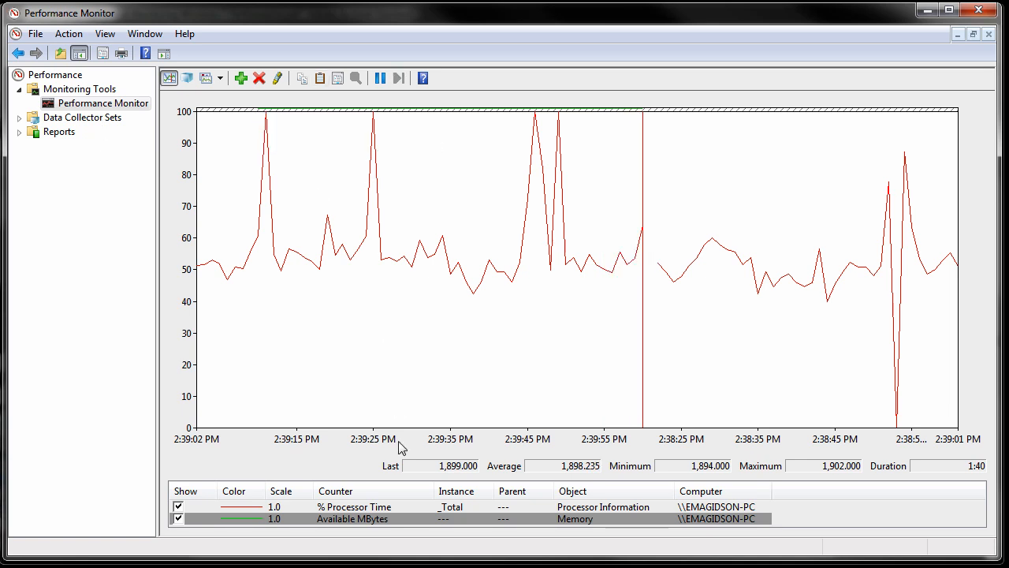
right_click(392, 518)
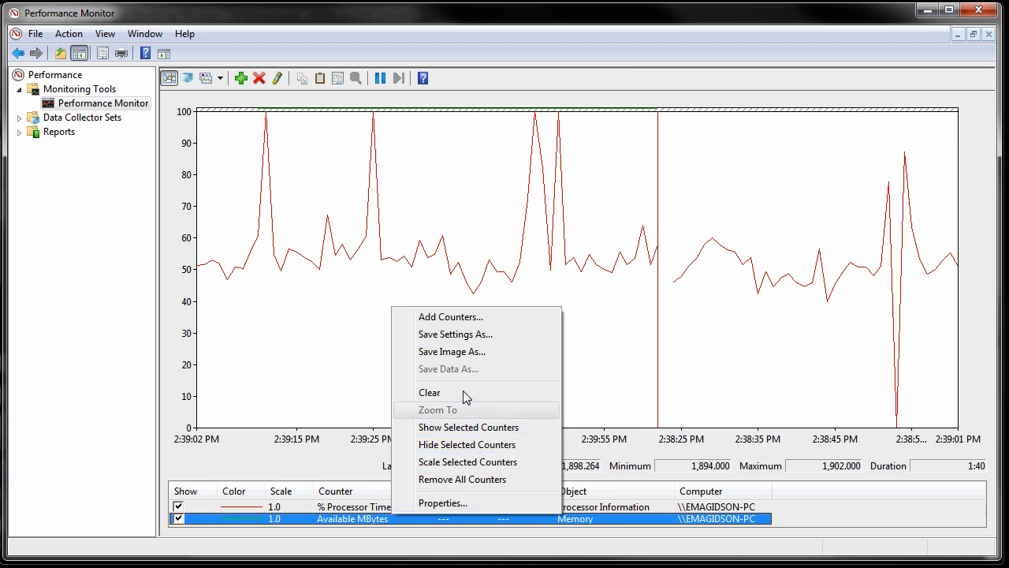
left_click(469, 320)
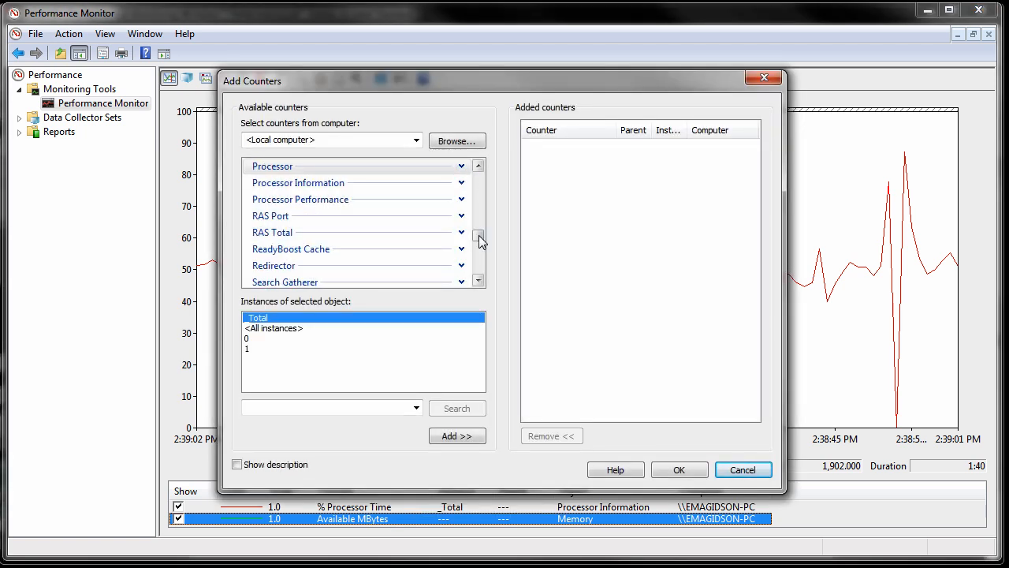
left_click_drag(479, 237, 488, 181)
left_click_drag(475, 85, 460, 49)
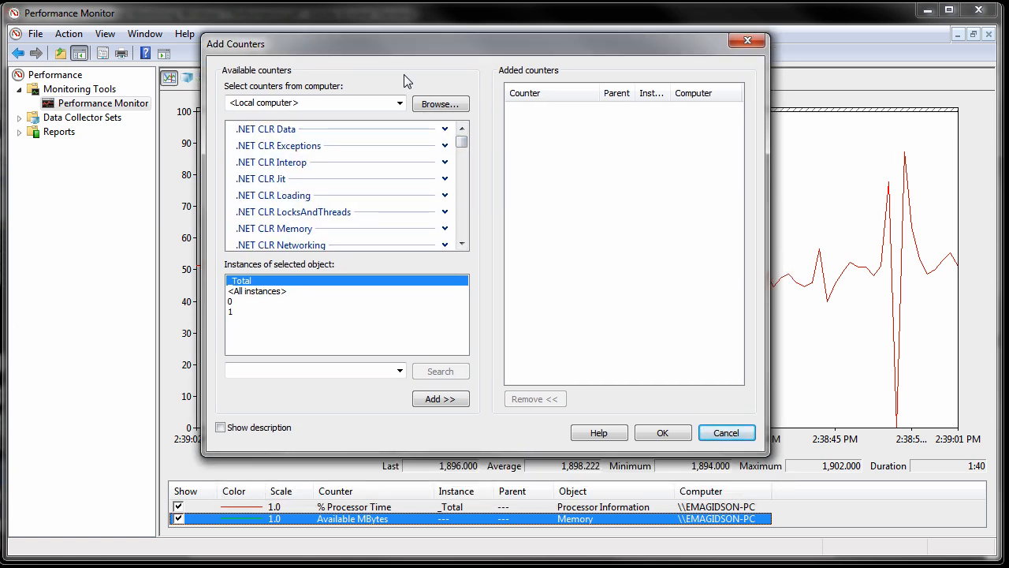
left_click(400, 104)
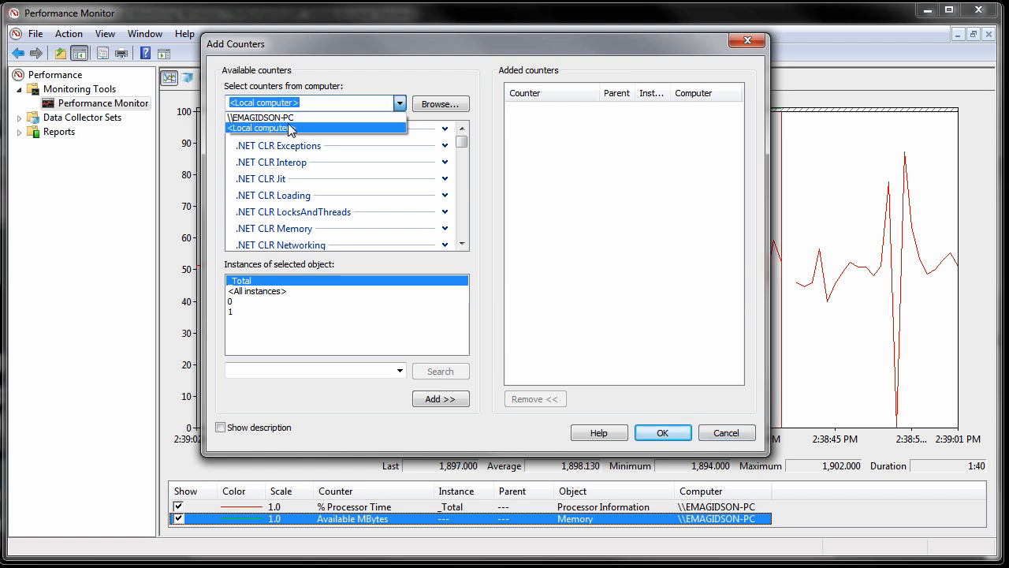
left_click(463, 192)
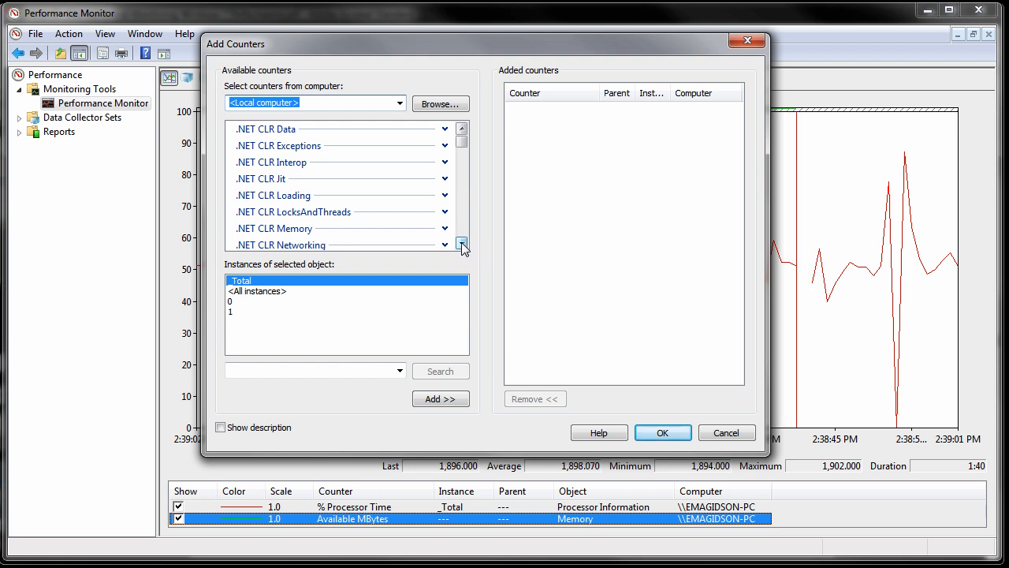
left_click_drag(461, 244, 462, 245)
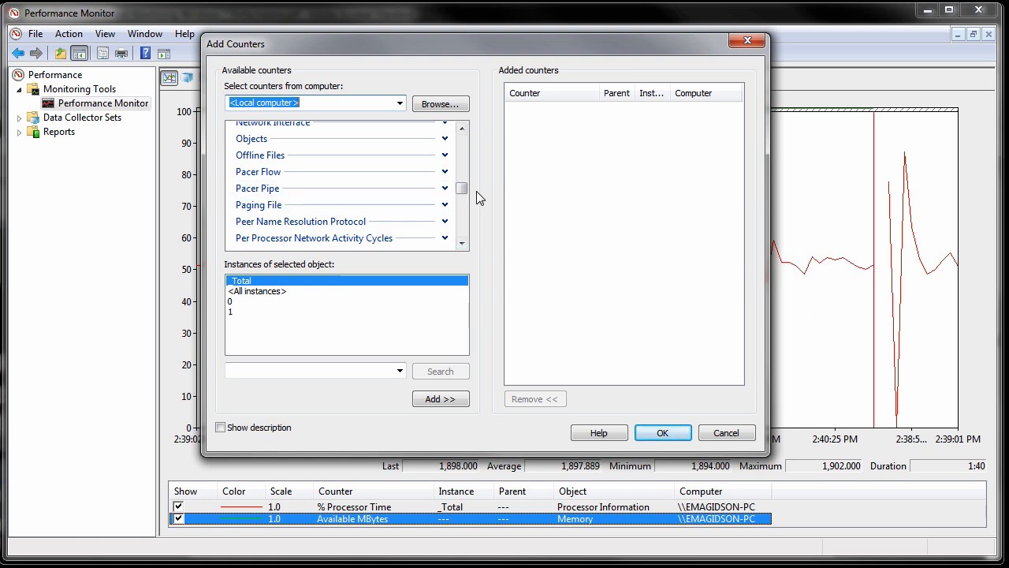
left_click_drag(463, 189, 469, 238)
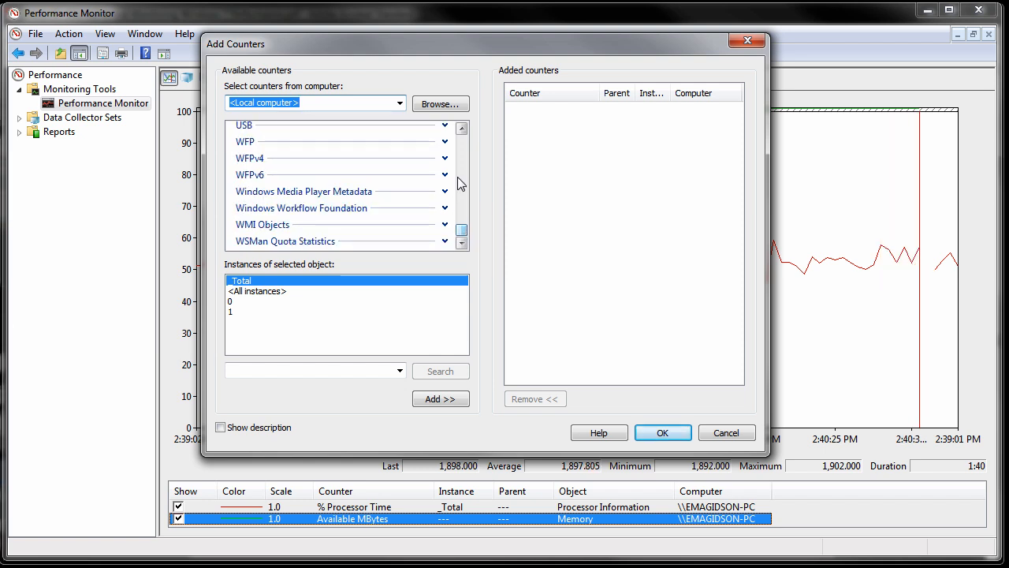
left_click(735, 437)
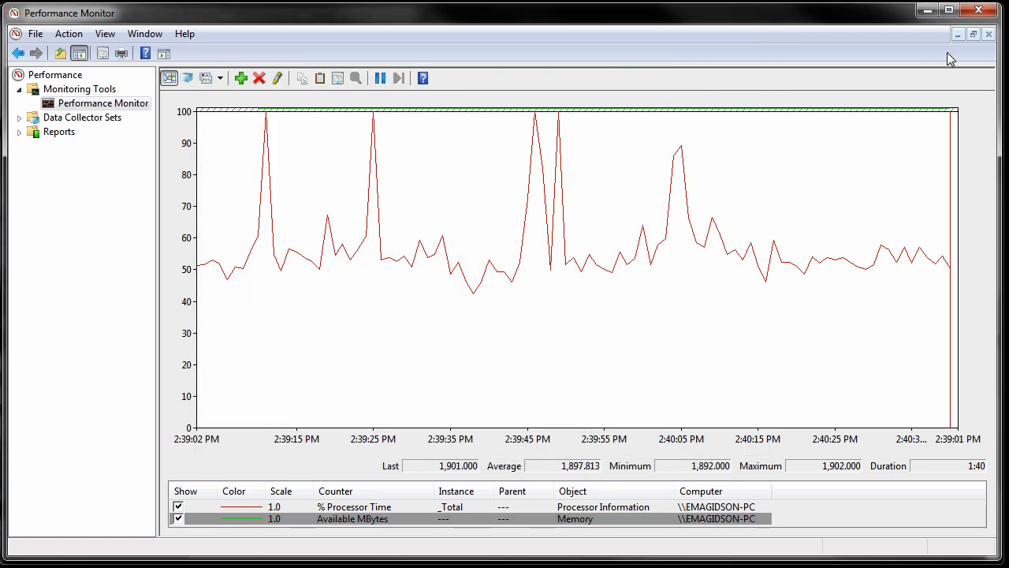
Close Performance Monitor and advance the Lesson 8 PDF in Adobe Acrobat from page 22 to page 26.
left_click(991, 16)
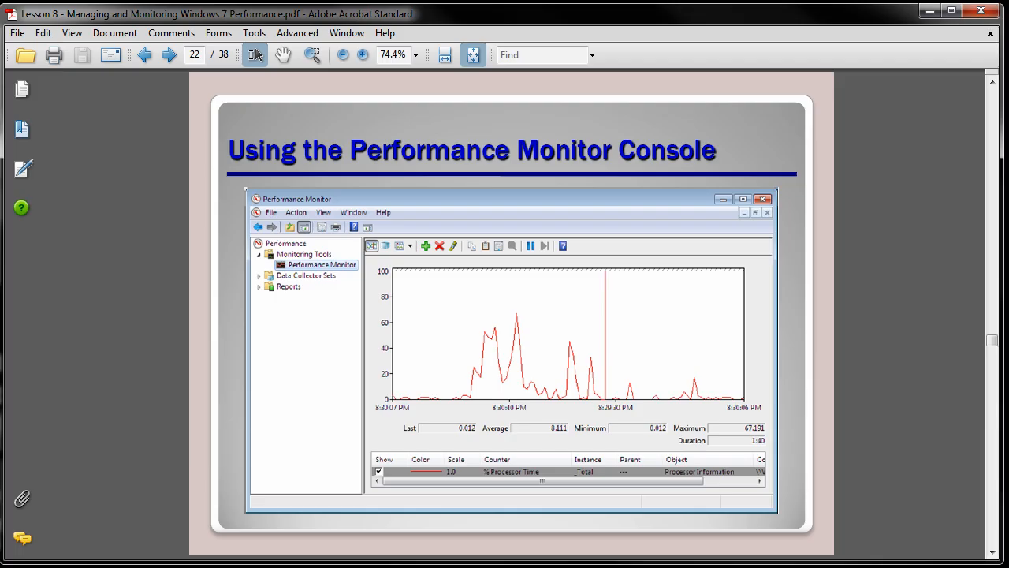
left_click(169, 58)
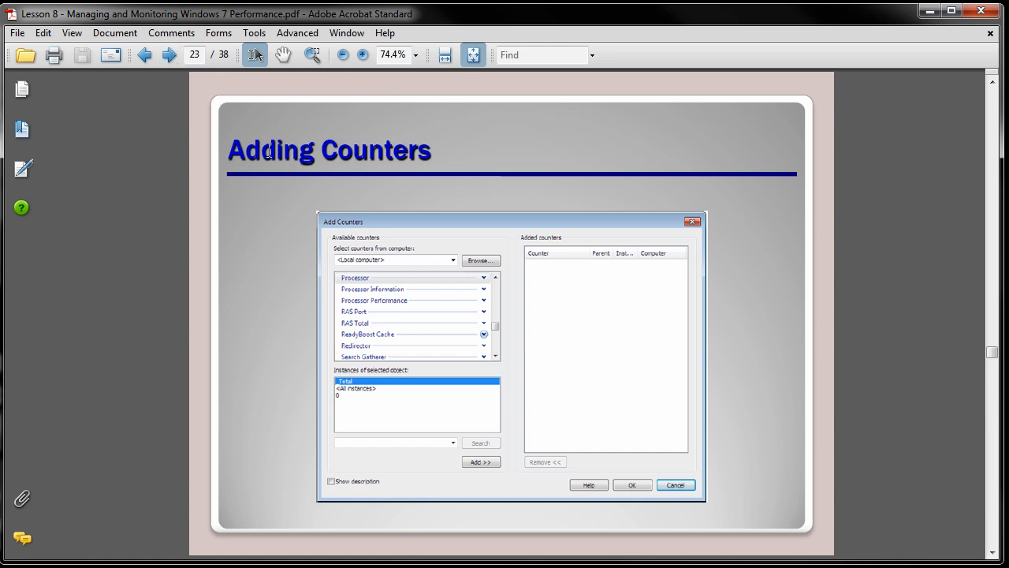
left_click(170, 60)
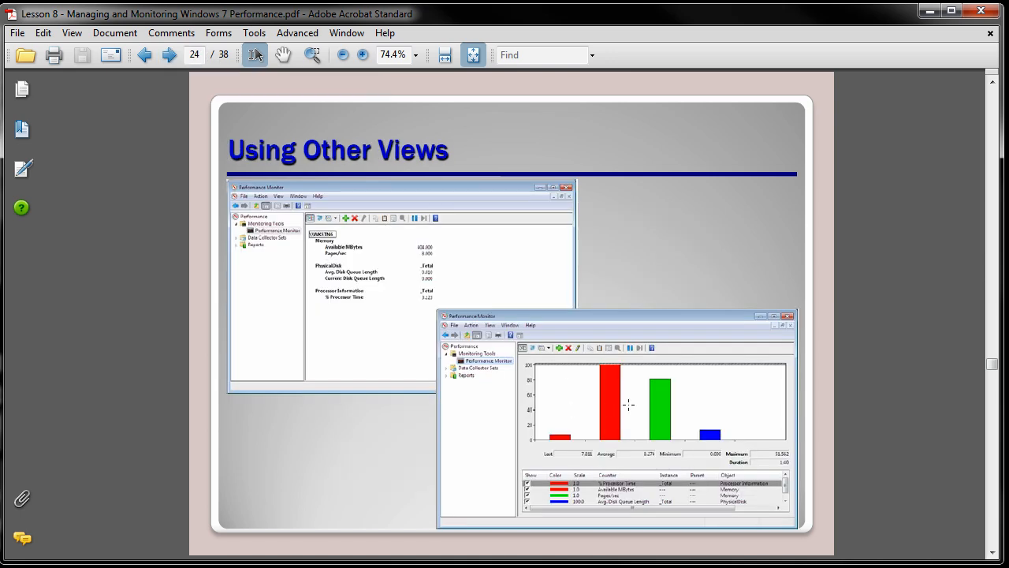
left_click(170, 56)
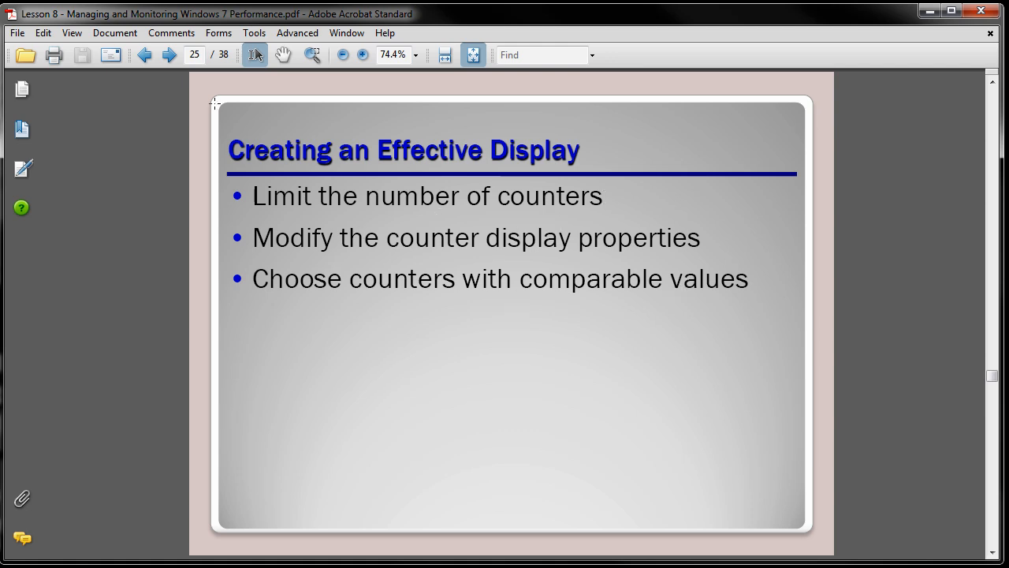
left_click(169, 57)
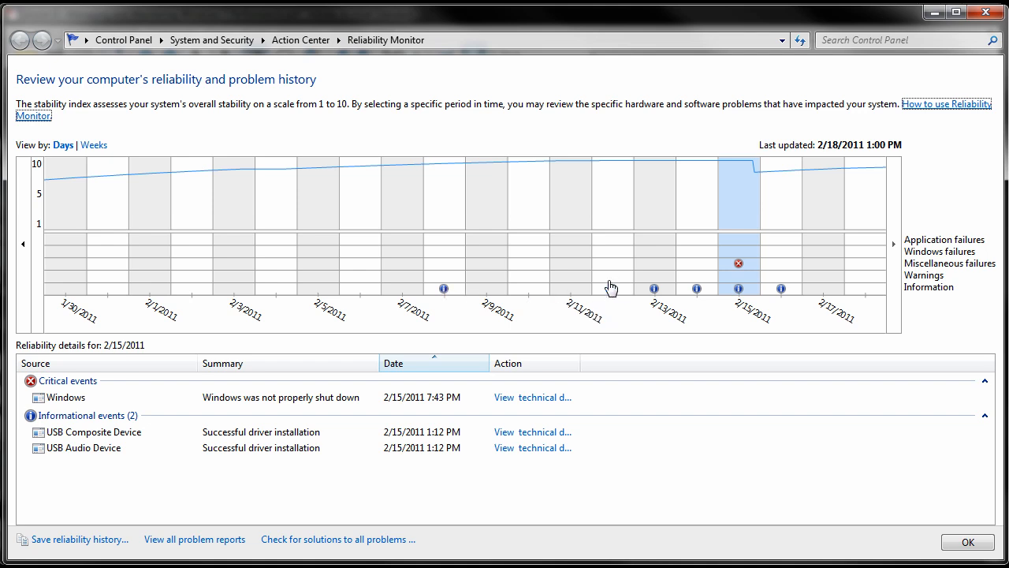
View the technical details of the 2/15/2011 critical Windows event in Reliability Monitor, return to the history and close the window.
left_click(739, 268)
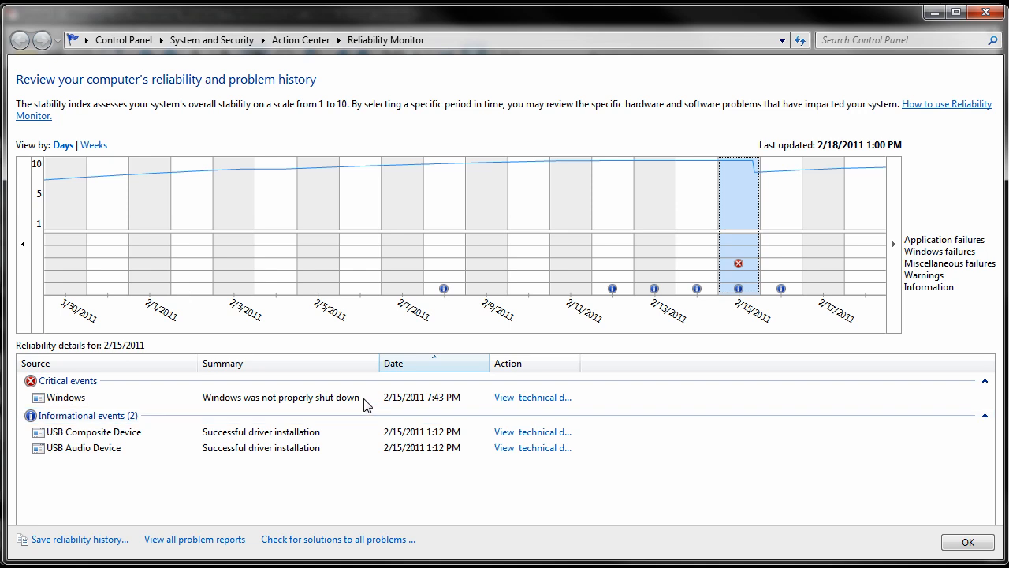
left_click(537, 398)
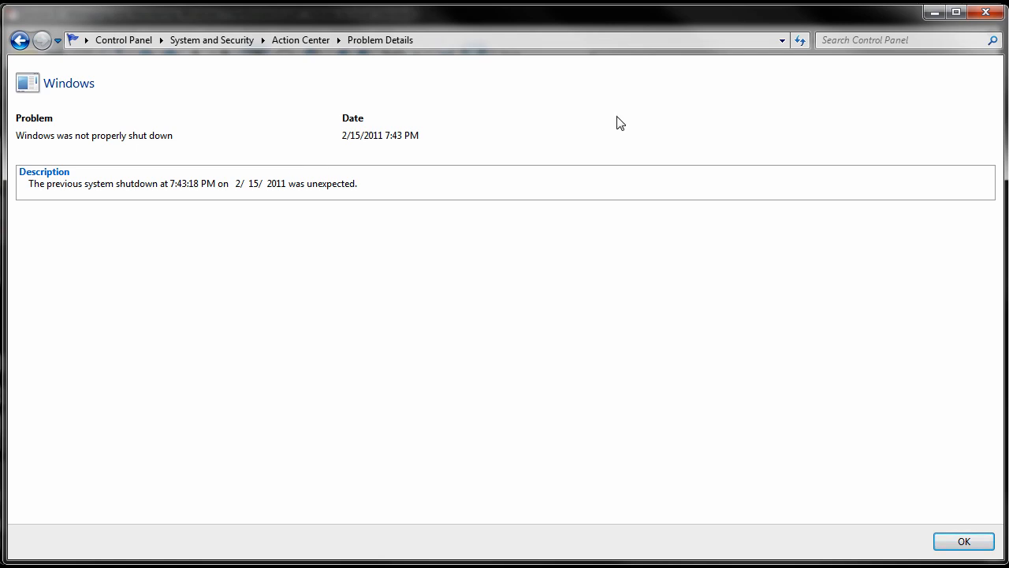
left_click(21, 44)
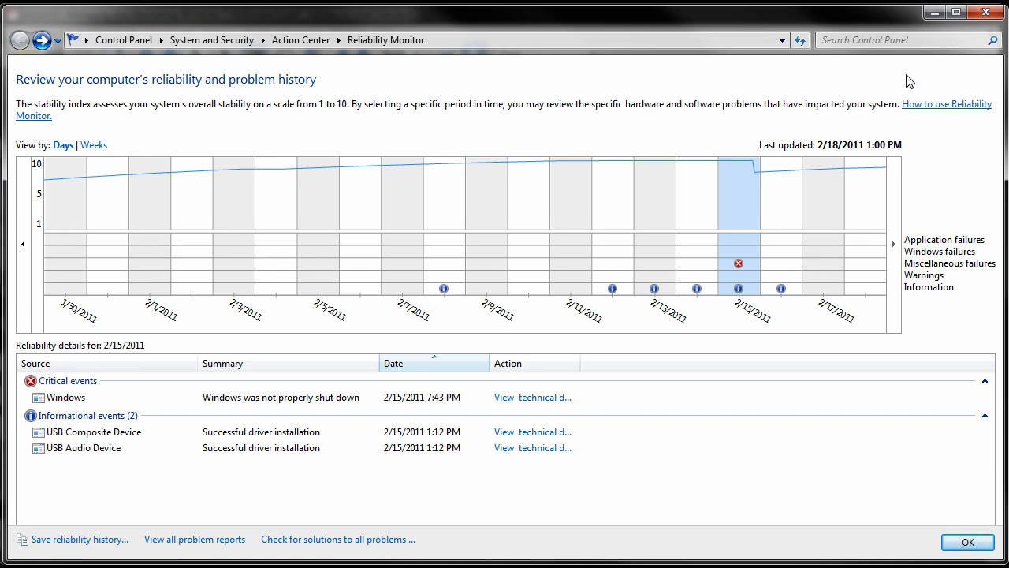
left_click(987, 12)
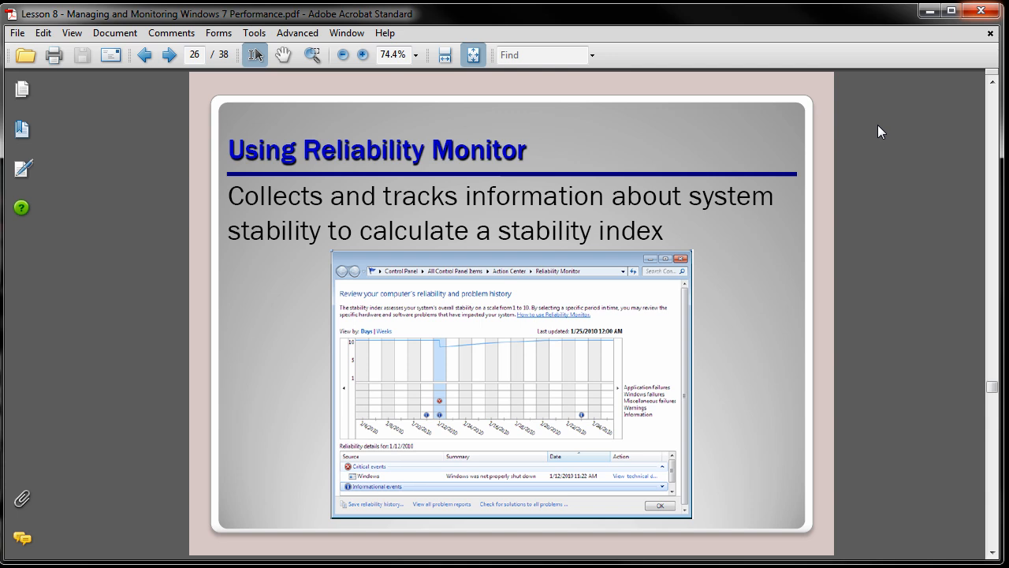
Page through the Lesson 8 PDF slides on managing performance, from page 26 to the power settings slide on page 34.
left_click(167, 57)
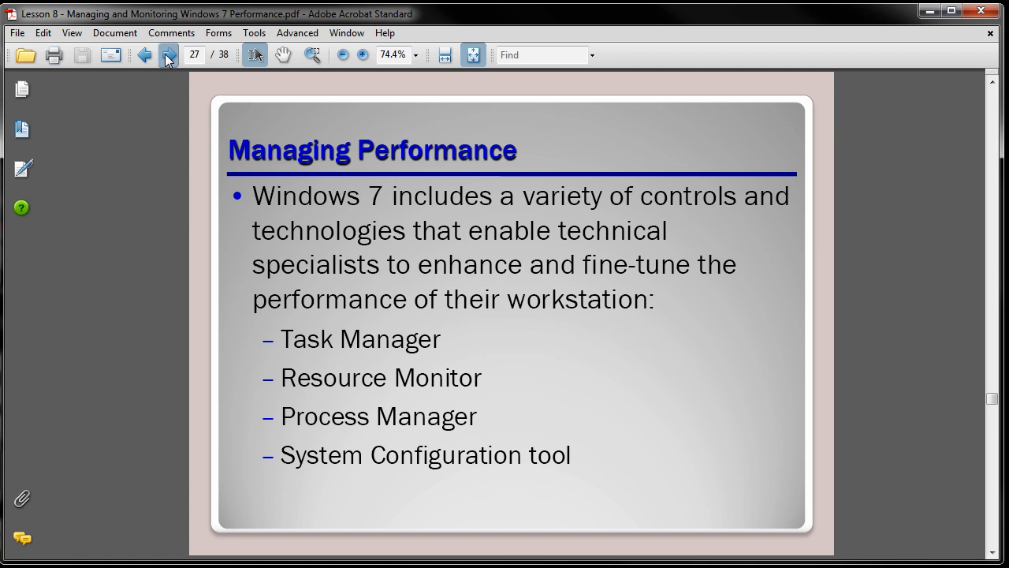
left_click(168, 57)
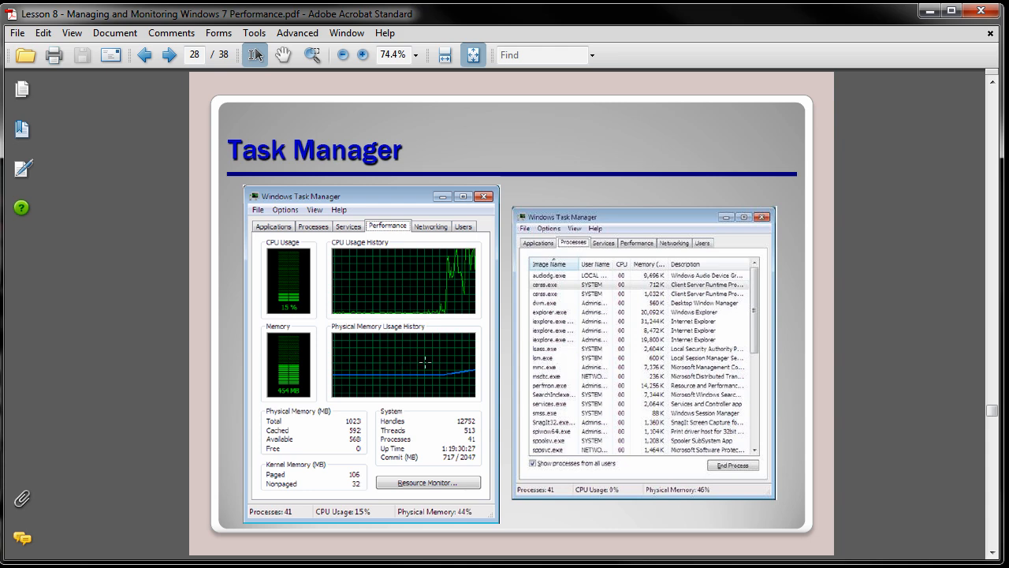
left_click(169, 55)
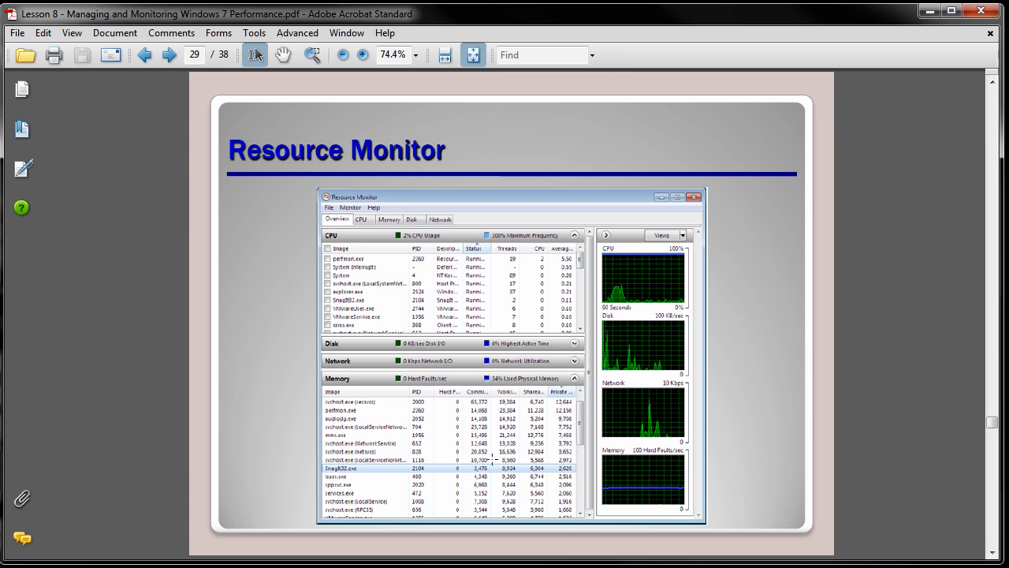
left_click(169, 55)
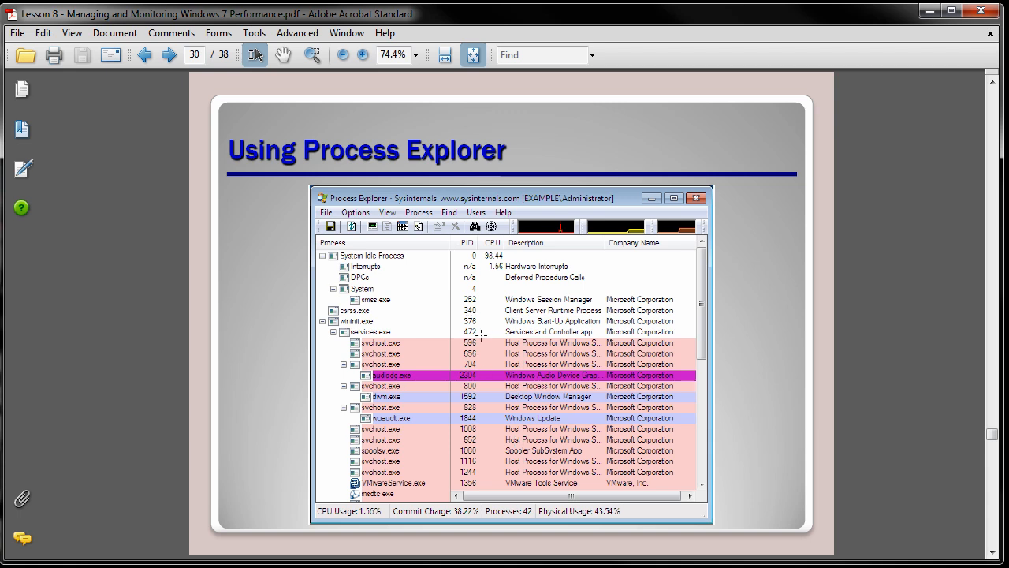
left_click(171, 60)
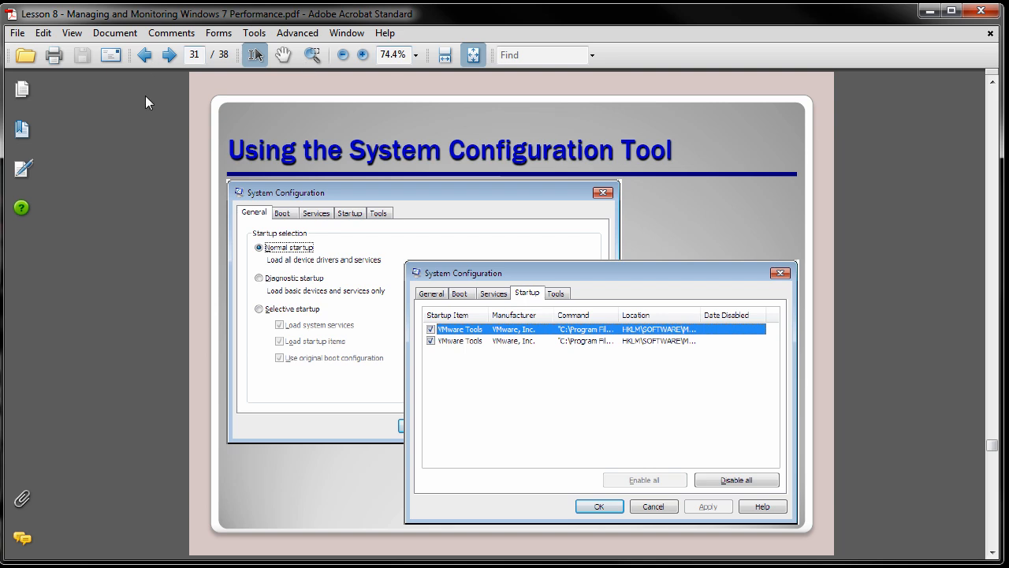
left_click(169, 55)
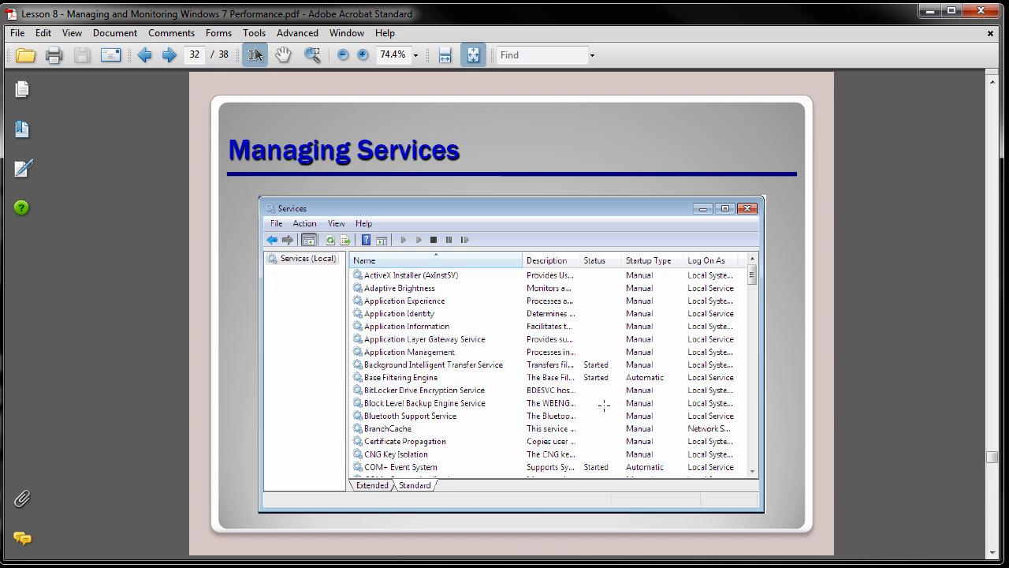
left_click(169, 55)
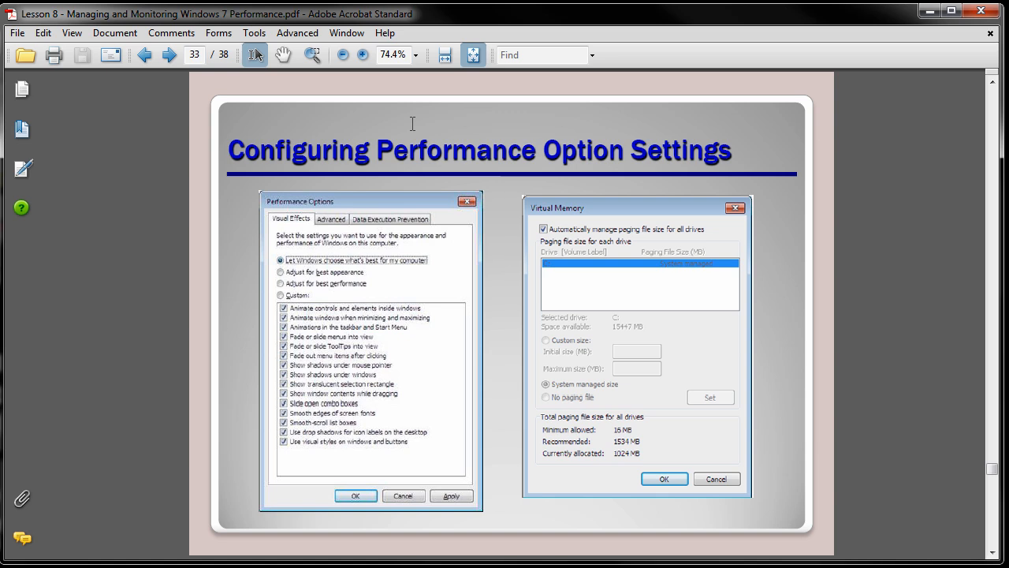
left_click(169, 56)
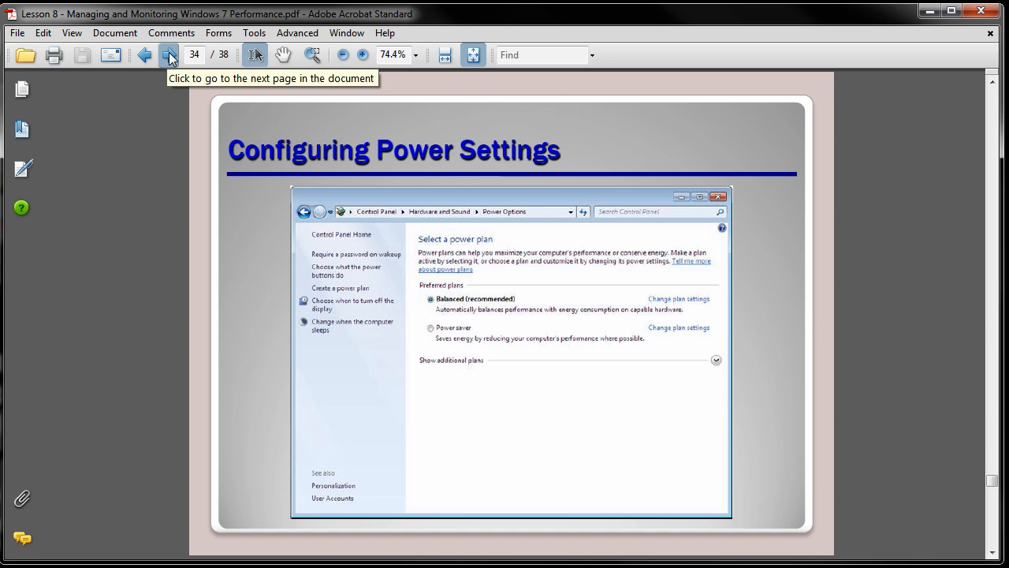